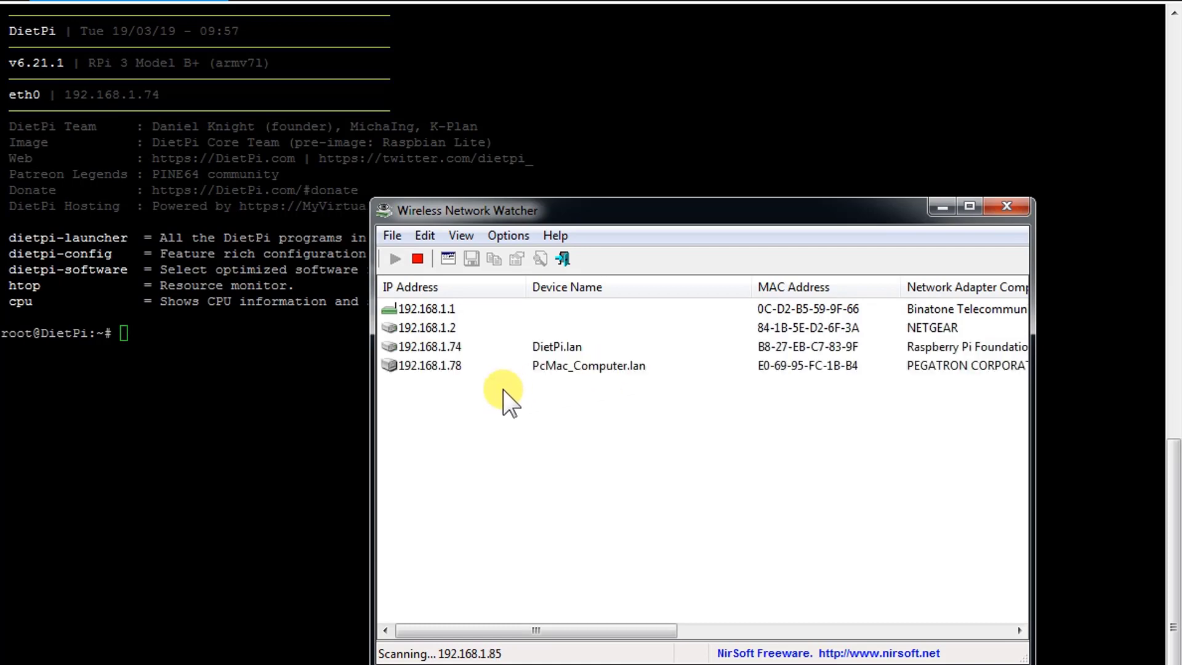
# Select DietPi.lan at 192.168.1.74 in the scan results and return to the DietPi terminal
pyautogui.click(444, 347)
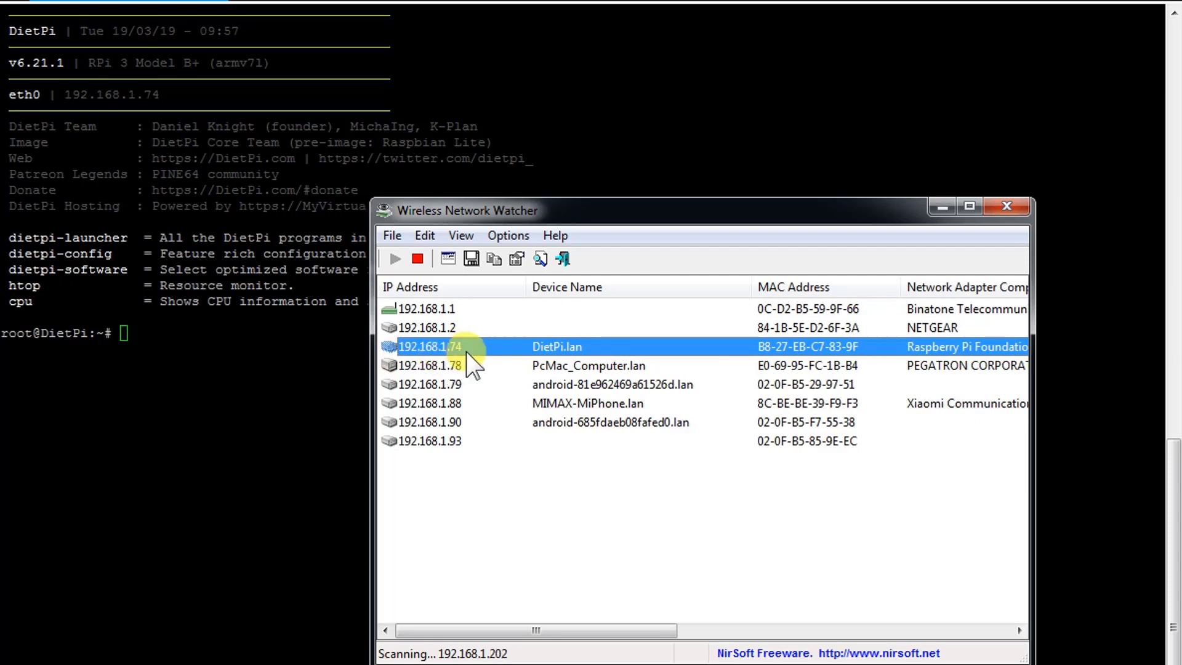
pyautogui.click(266, 369)
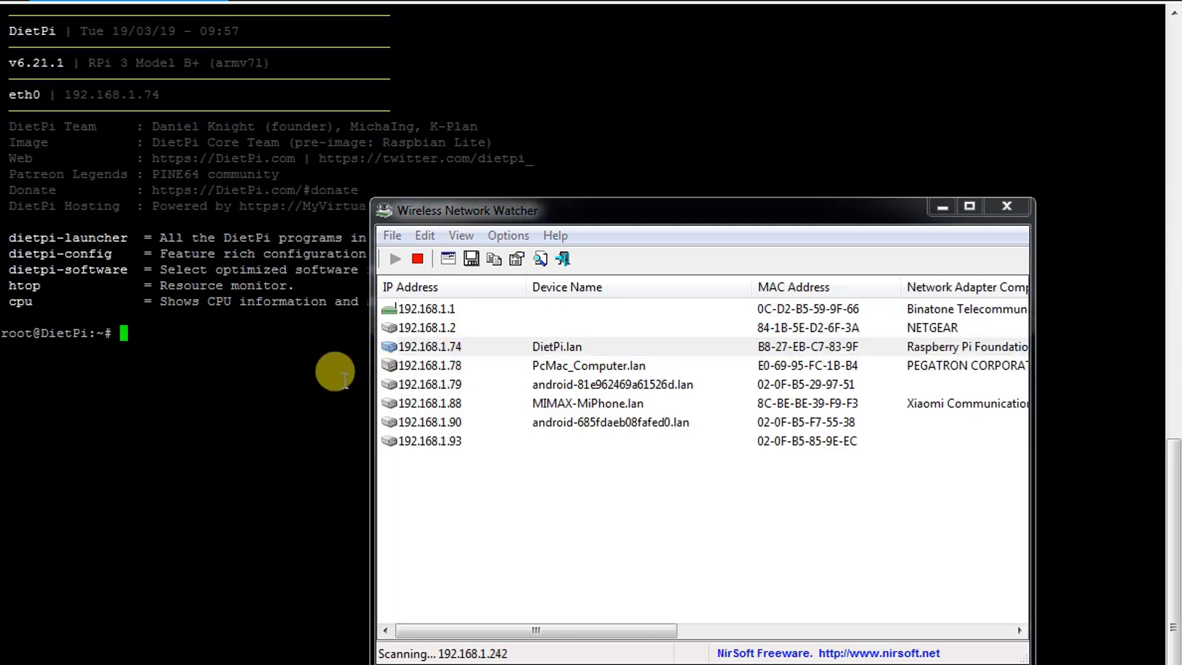
# Close Wireless Network Watcher and launch dietpi-software in the terminal
pyautogui.click(1007, 206)
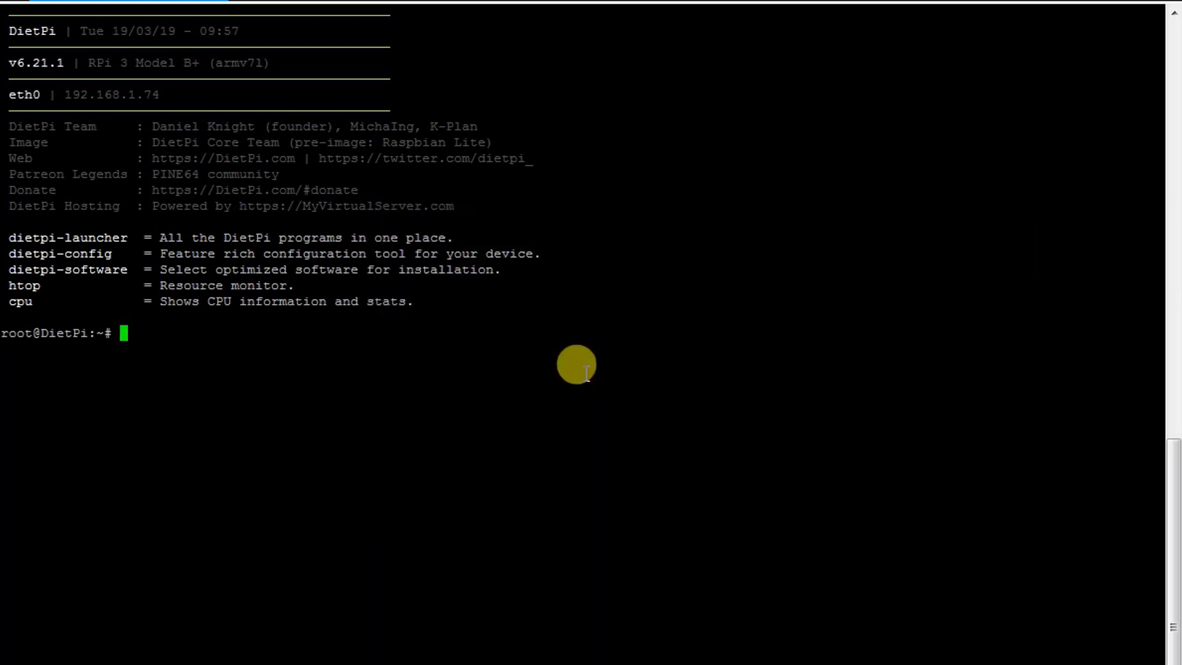
pyautogui.write('dietpi-software')
pyautogui.press('Return')
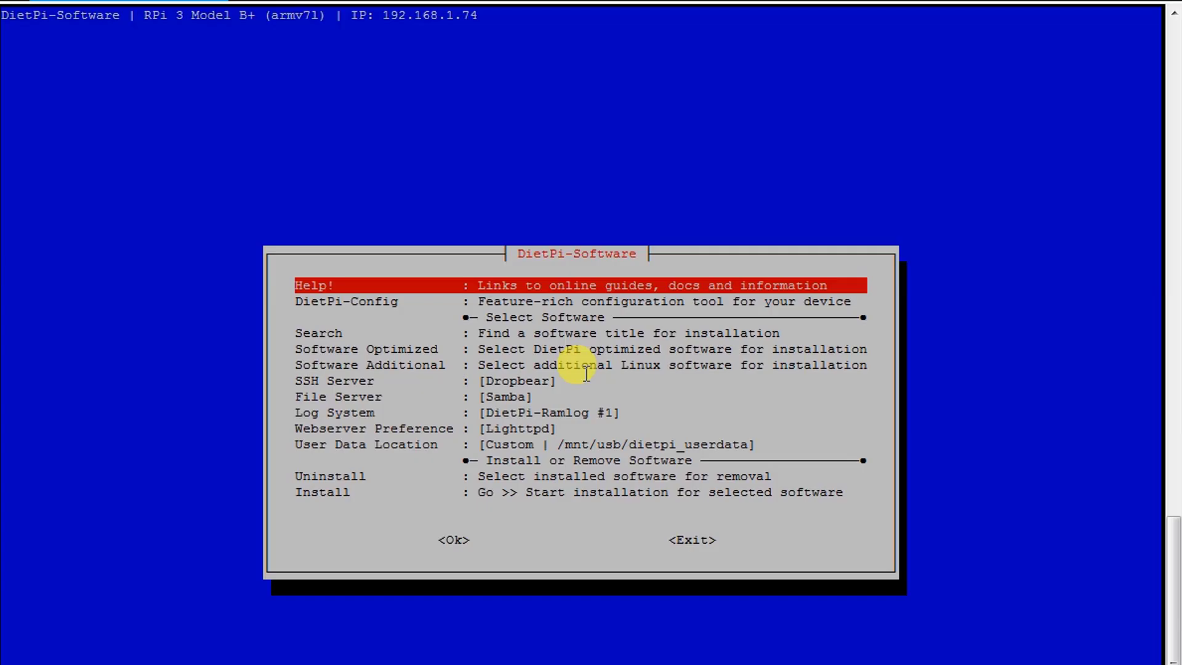
# Browse Software Optimized to the File Servers entries showing Samba, then bring up Run with \\192.168.1.74\dietpi
pyautogui.press('Down')
pyautogui.press('Down')
pyautogui.press('Down')
pyautogui.press('Down')
pyautogui.press('Down')
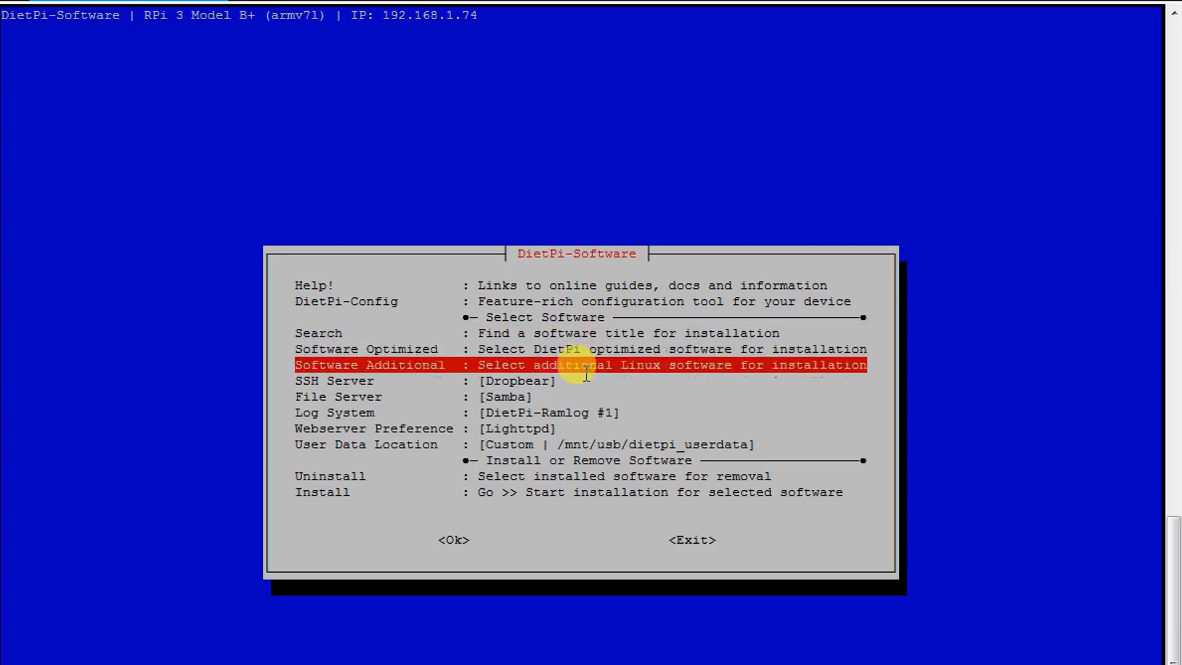
pyautogui.press('Up')
pyautogui.press('Return')
pyautogui.press('Down')
pyautogui.press('Down')
pyautogui.press('Down')
pyautogui.press('Down')
pyautogui.press('Down')
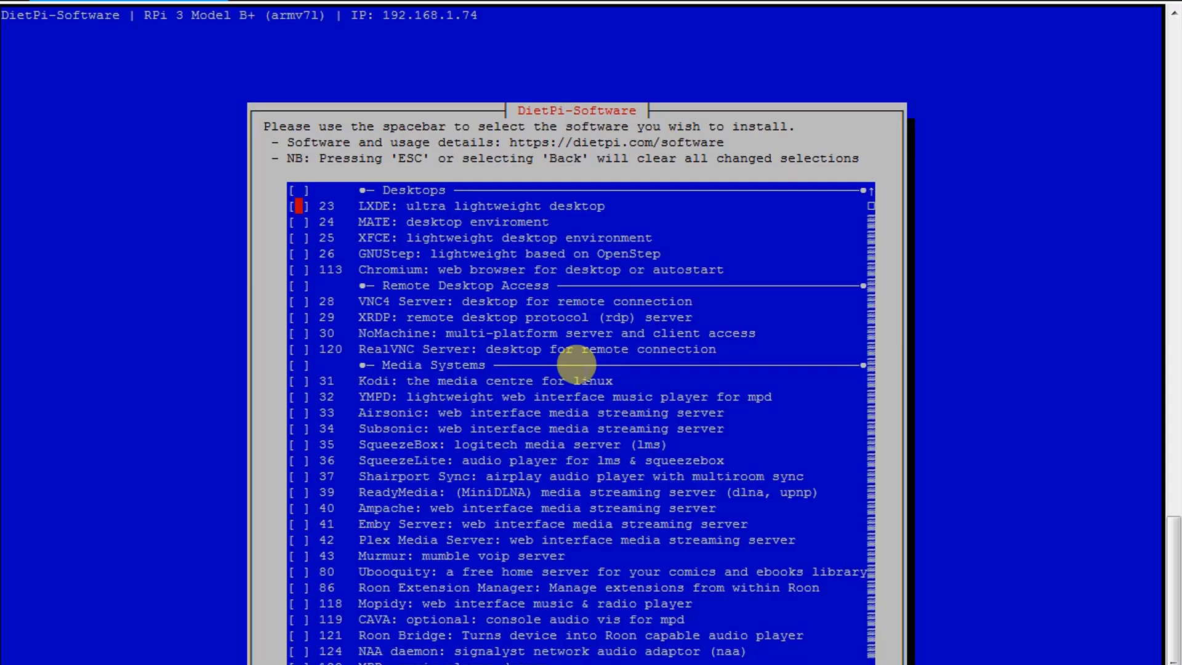
pyautogui.press('Down')
pyautogui.press('Down')
pyautogui.press('Down')
pyautogui.press('Down')
pyautogui.press('Down')
pyautogui.press('Down')
pyautogui.press('Down')
pyautogui.press('Down')
pyautogui.press('Down')
pyautogui.press('Down')
pyautogui.press('Down')
pyautogui.press('Down')
pyautogui.press('Down')
pyautogui.press('Down')
pyautogui.press('Down')
pyautogui.press('Down')
pyautogui.press('Down')
pyautogui.press('Down')
pyautogui.press('Down')
pyautogui.press('Down')
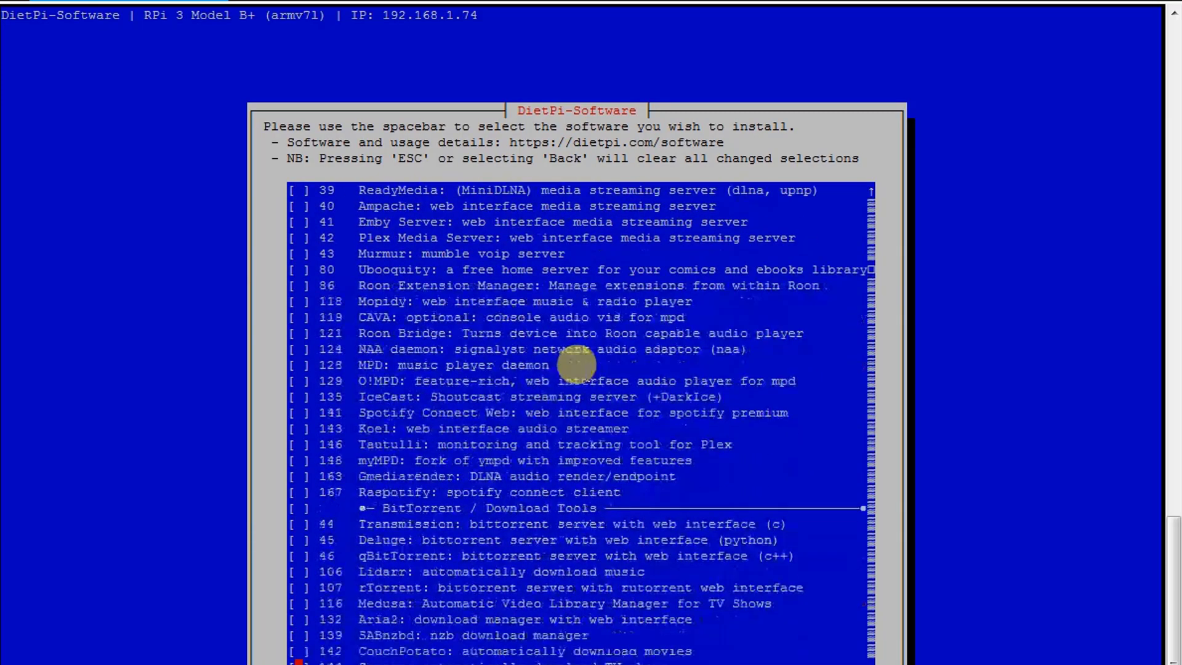
pyautogui.press('Down')
pyautogui.press('Down')
pyautogui.press('Down')
pyautogui.press('Down')
pyautogui.press('Down')
pyautogui.press('Down')
pyautogui.press('Down')
pyautogui.press('Down')
pyautogui.press('Down')
pyautogui.press('Down')
pyautogui.press('Down')
pyautogui.press('Down')
pyautogui.press('Down')
pyautogui.press('Down')
pyautogui.press('Down')
pyautogui.press('Down')
pyautogui.press('Down')
pyautogui.press('Down')
pyautogui.press('Down')
pyautogui.press('Down')
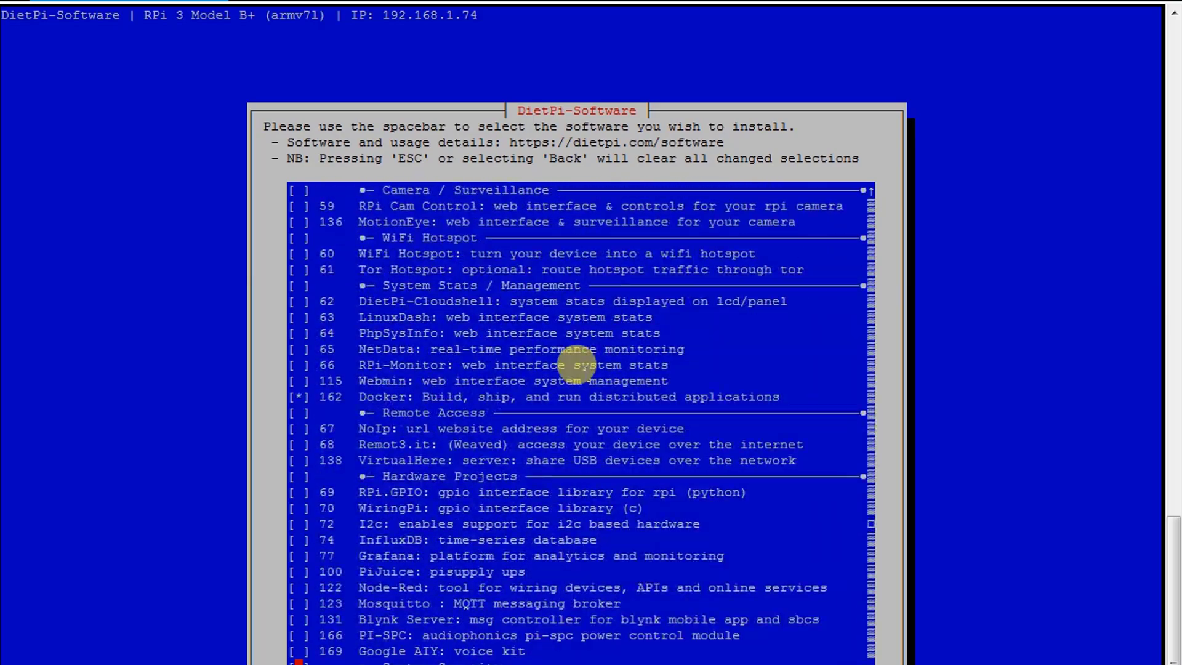
pyautogui.press('Down')
pyautogui.press('Down')
pyautogui.press('Down')
pyautogui.press('Down')
pyautogui.press('Down')
pyautogui.press('Down')
pyautogui.press('Down')
pyautogui.press('Down')
pyautogui.press('Down')
pyautogui.press('Down')
pyautogui.press('Down')
pyautogui.press('Down')
pyautogui.press('Down')
pyautogui.press('Down')
pyautogui.press('Down')
pyautogui.press('Down')
pyautogui.press('Down')
pyautogui.press('Down')
pyautogui.press('Down')
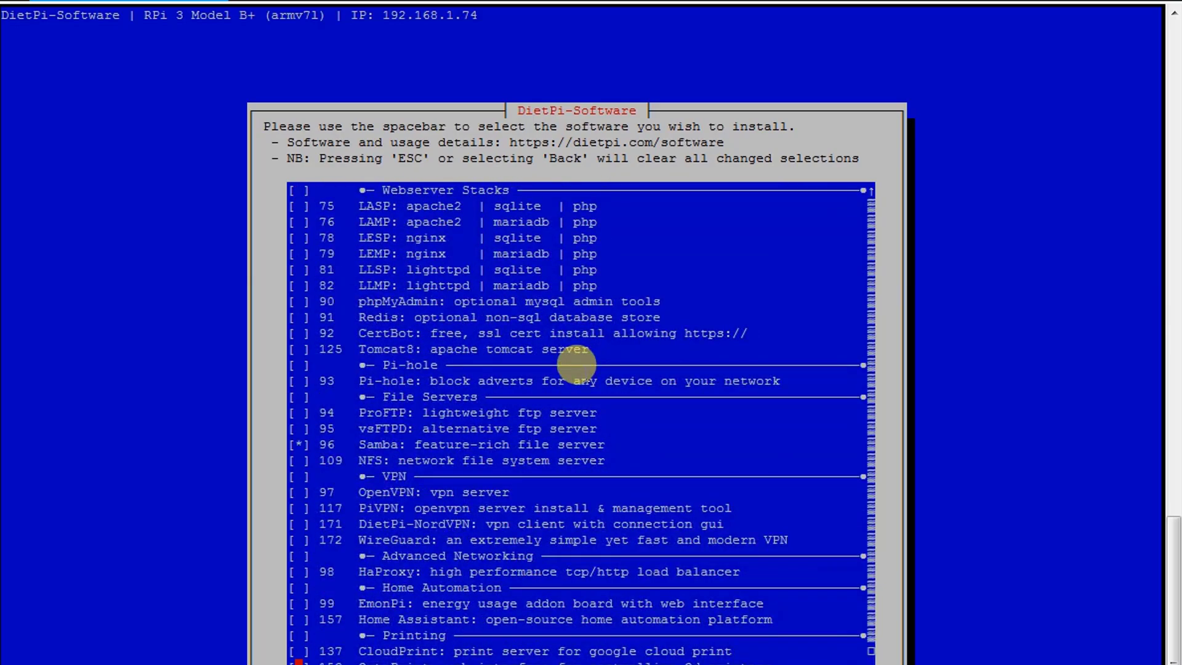
pyautogui.press('Up')
pyautogui.press('Up')
pyautogui.press('Up')
pyautogui.press('Up')
pyautogui.press('Up')
pyautogui.press('Up')
pyautogui.press('Up')
pyautogui.press('Up')
pyautogui.press('Up')
pyautogui.press('Up')
pyautogui.press('Up')
pyautogui.press('Up')
pyautogui.press('Up')
pyautogui.press('Up')
pyautogui.press('super+r')
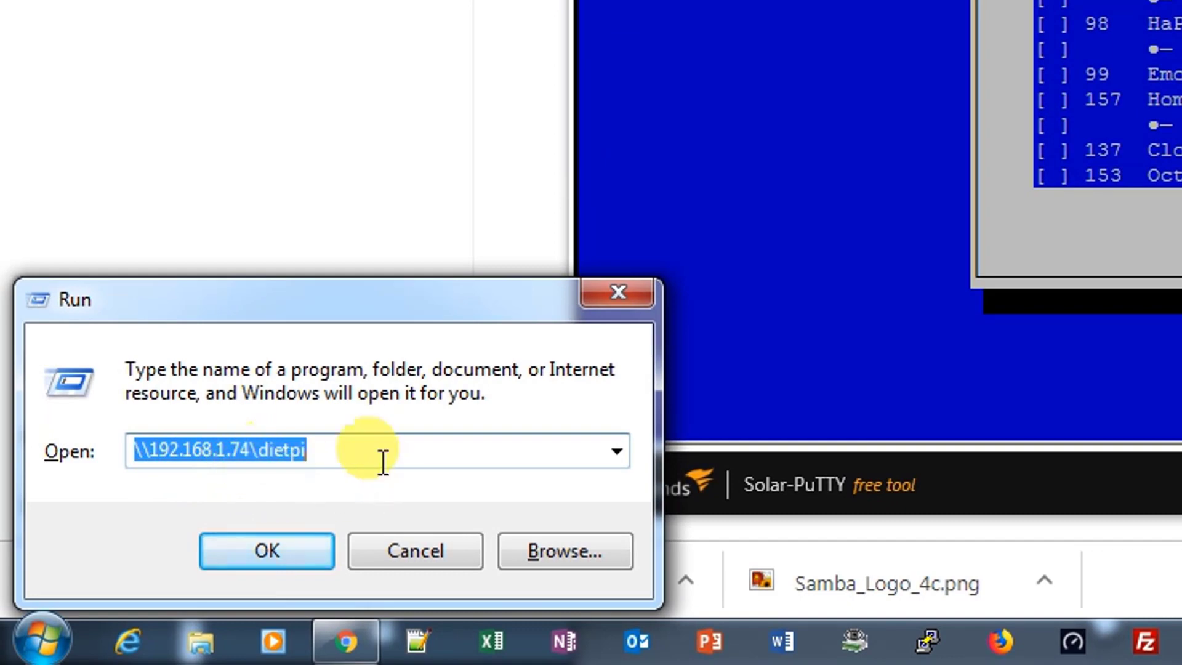
# Open the \\192.168.1.74\dietpi share in Explorer, look inside Video, and return to the share root
pyautogui.press('Return')
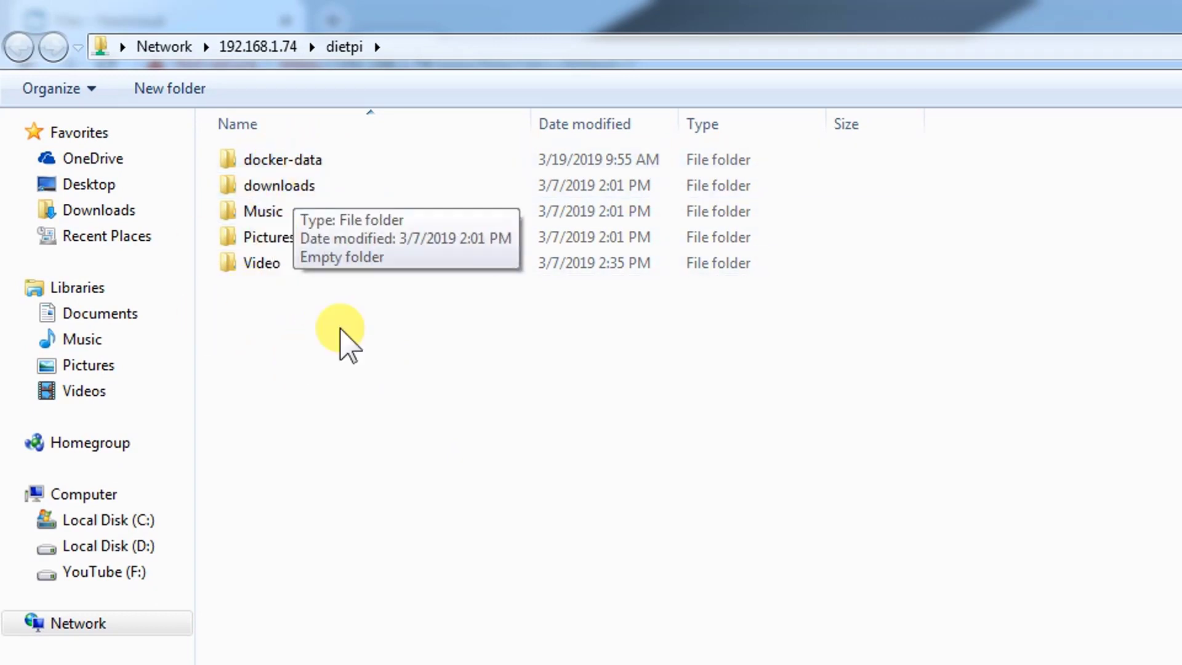
pyautogui.doubleClick(285, 263)
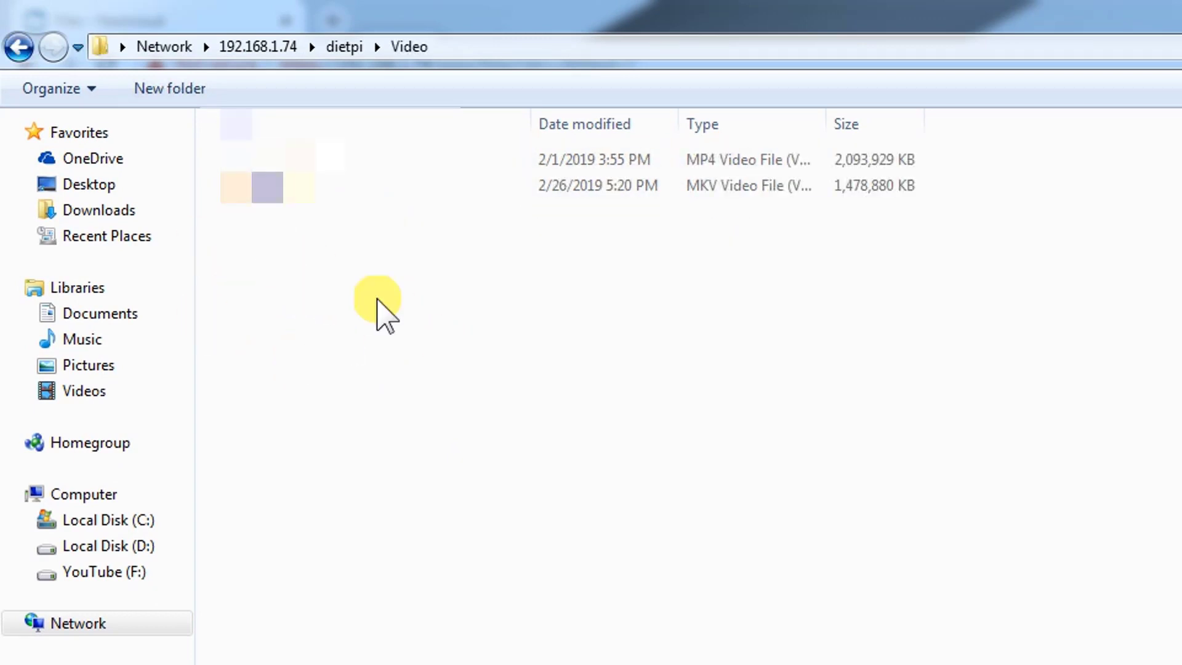
pyautogui.click(19, 50)
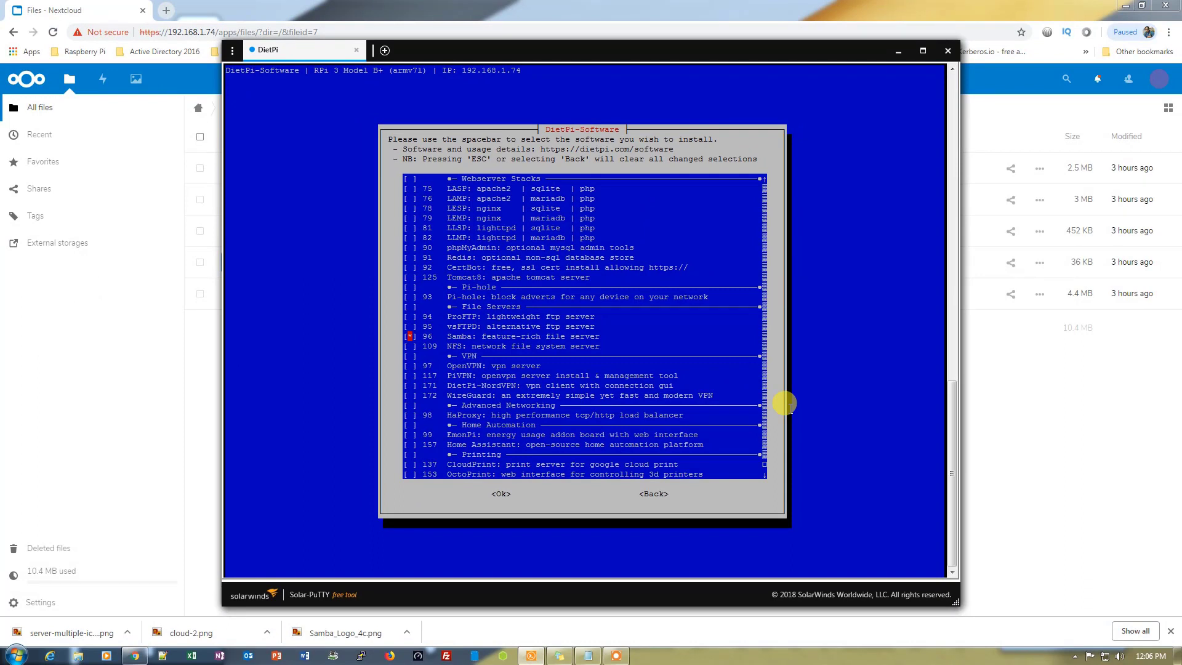
# Exit DietPi-Software without installing anything, back to the root shell prompt
pyautogui.press('Return')
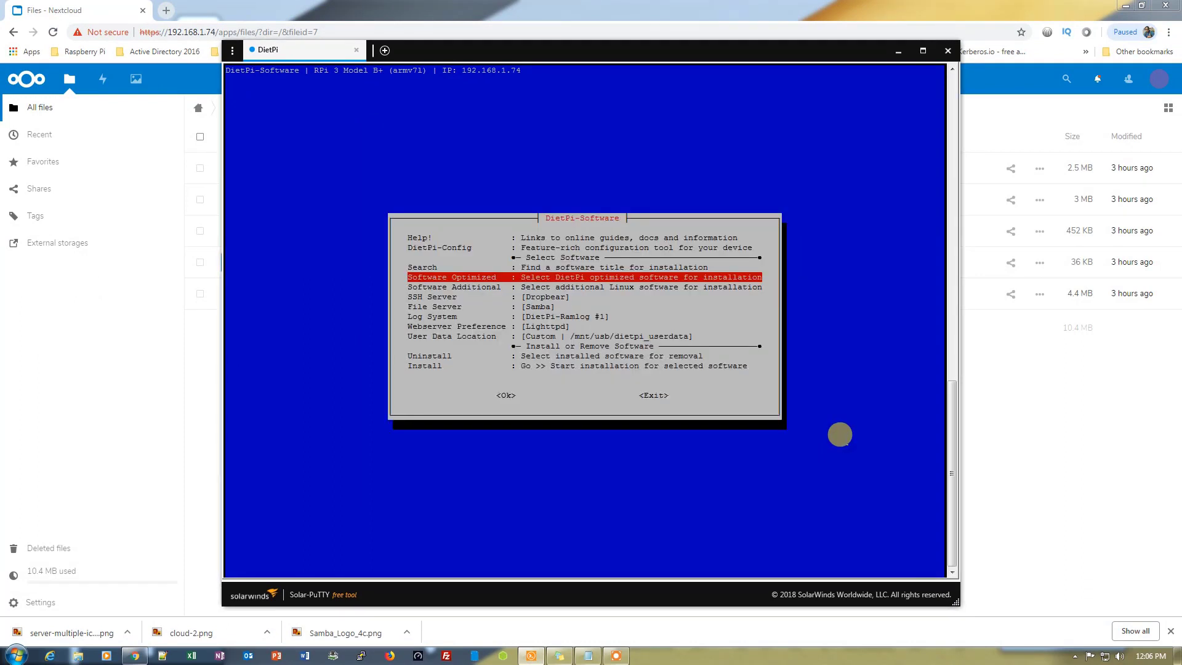
pyautogui.press('Escape')
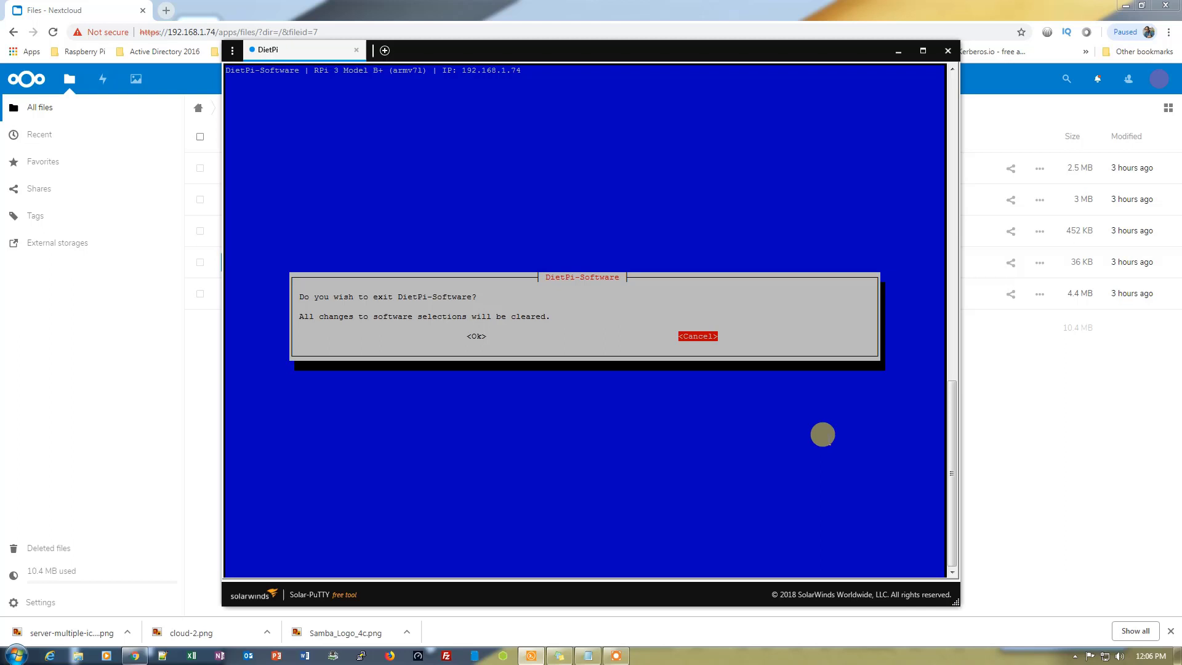
pyautogui.press('Left')
pyautogui.press('Return')
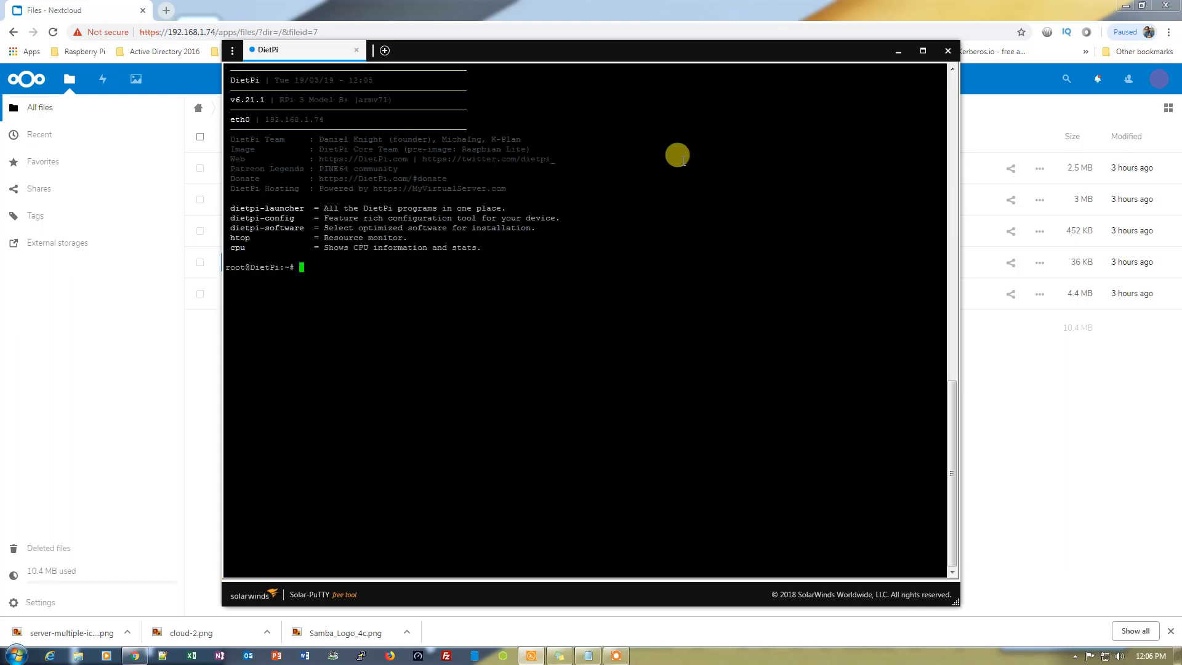
# In the Nextcloud browser window, go to the Apps page and scroll through the enabled apps, including External storage support
pyautogui.click(721, 20)
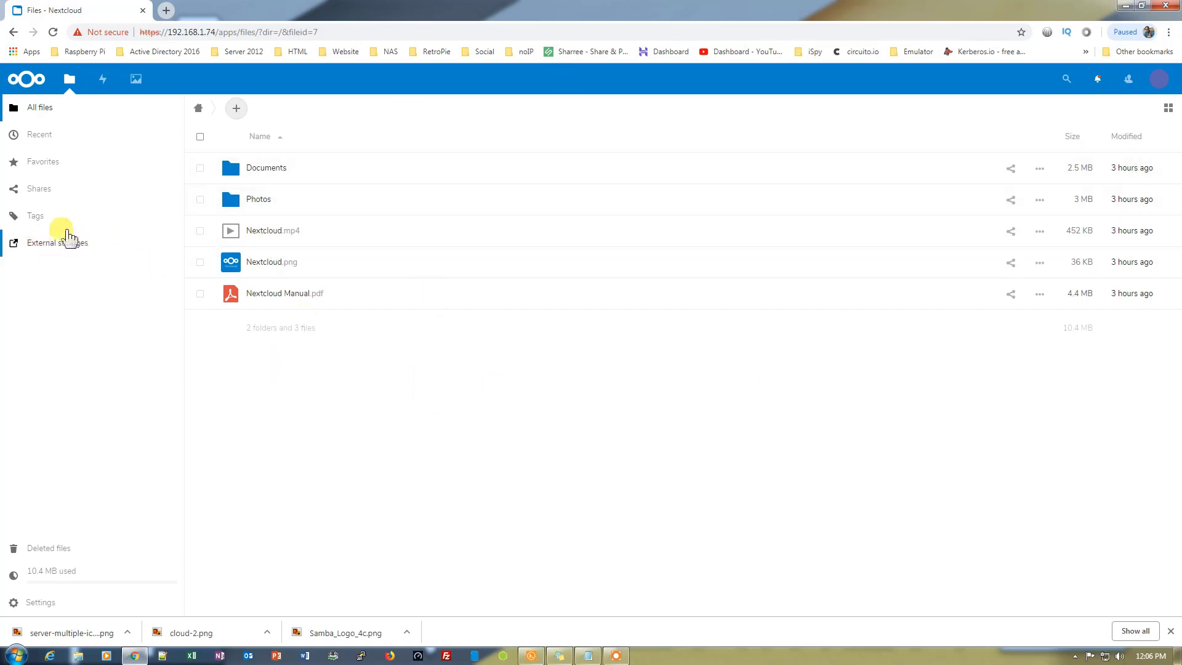
pyautogui.click(1161, 80)
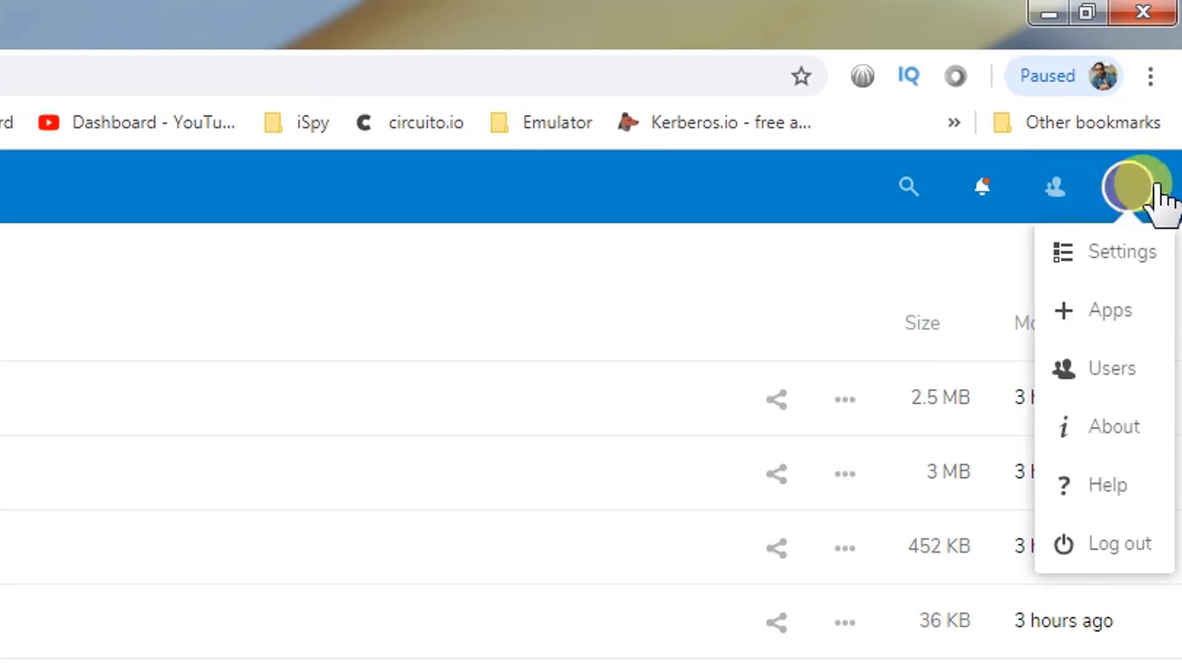
pyautogui.click(1111, 325)
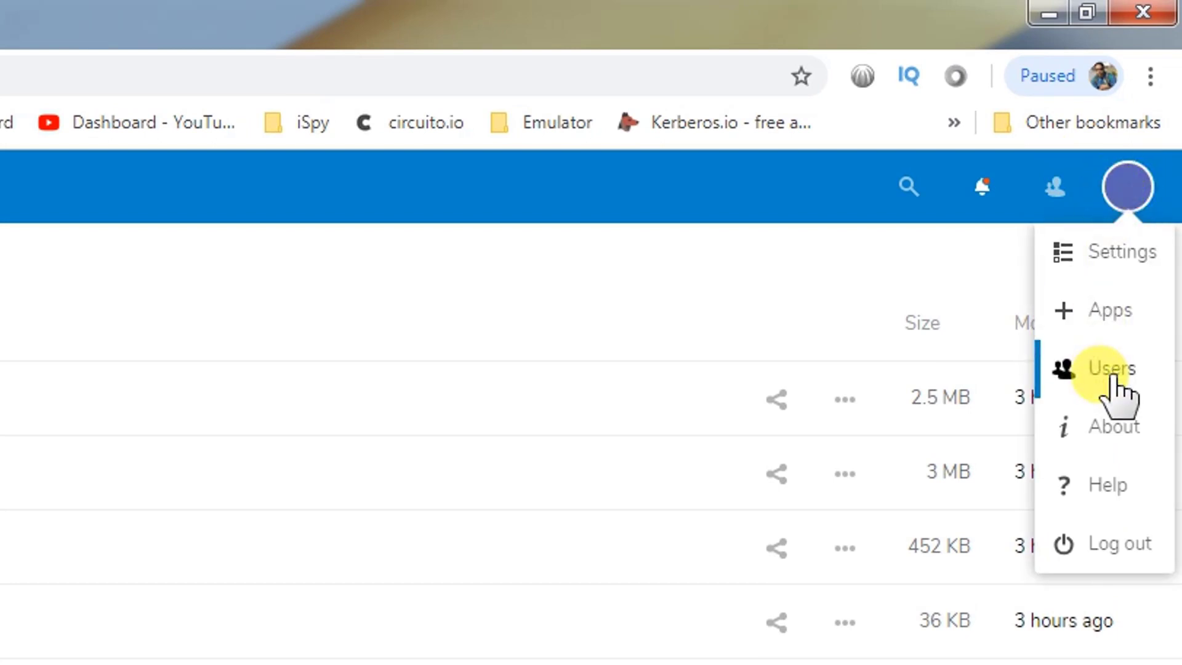
pyautogui.click(1115, 323)
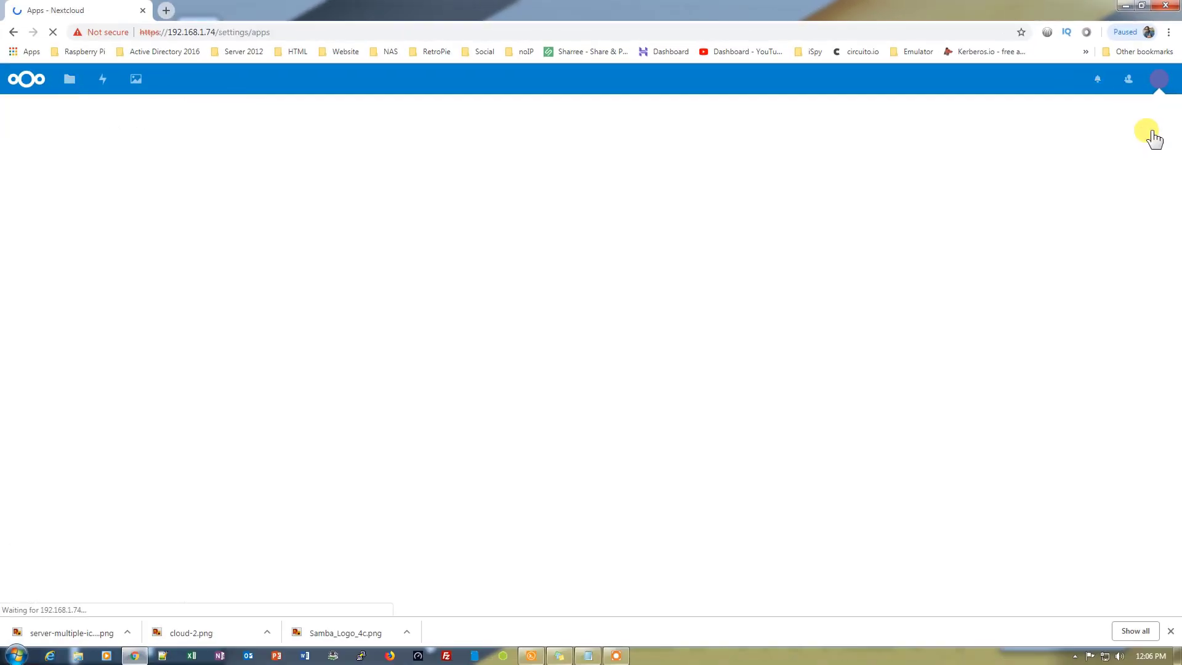
pyautogui.click(1171, 631)
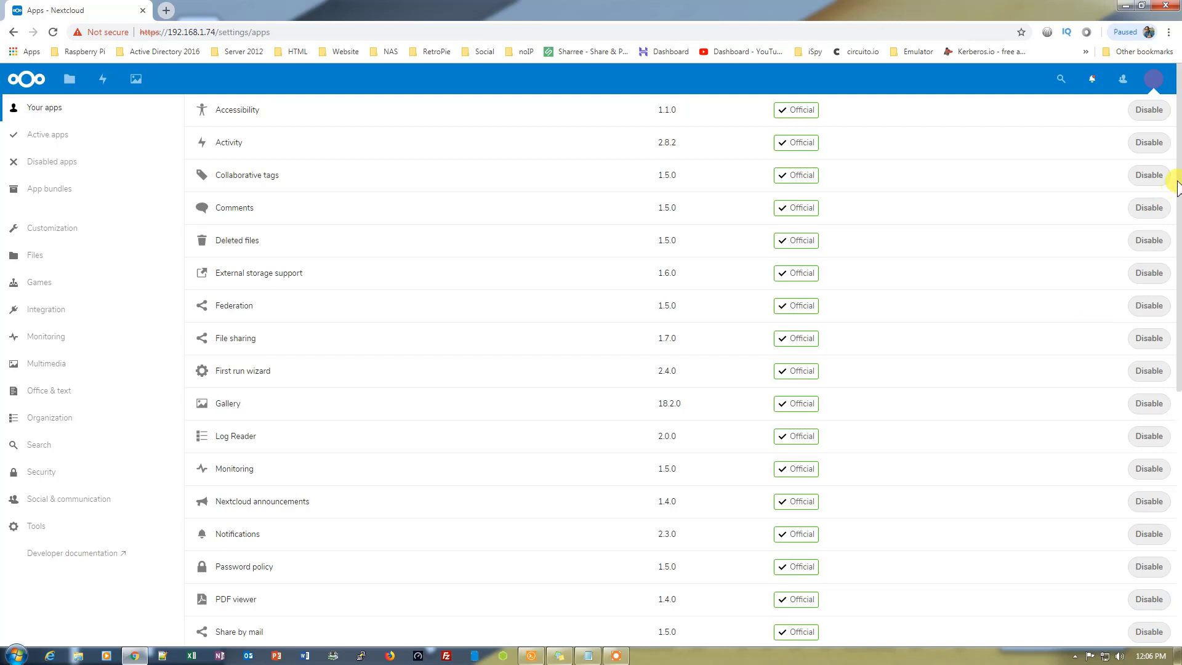
pyautogui.moveTo(1180, 183); pyautogui.dragTo(1179, 437)
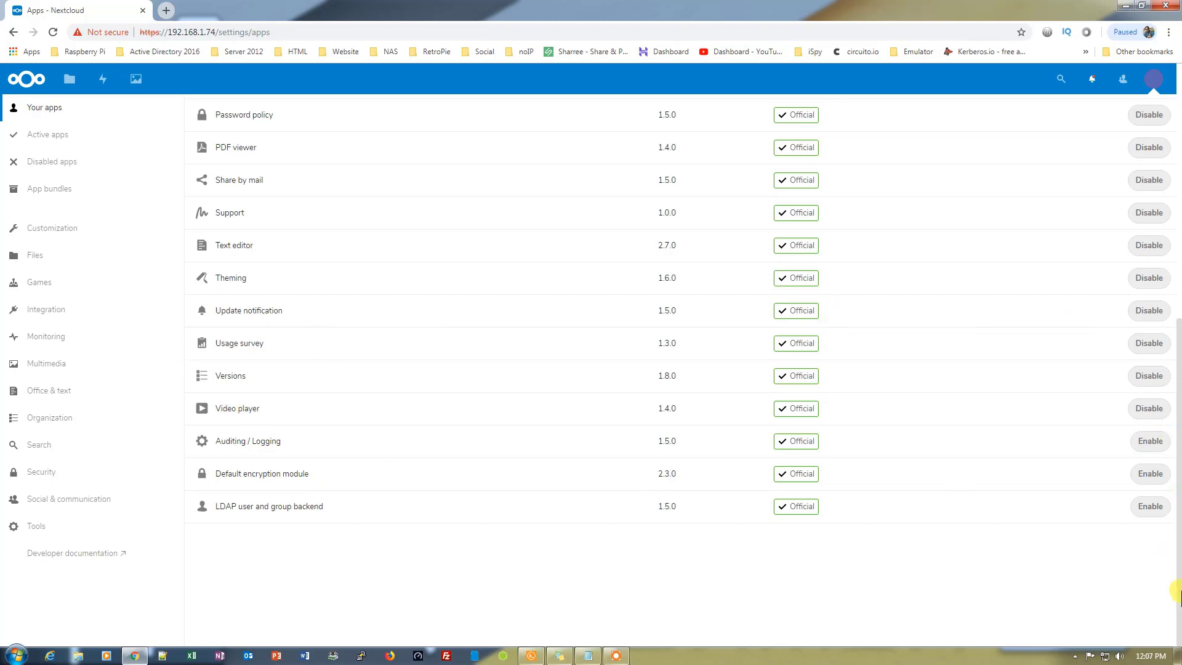
pyautogui.moveTo(1177, 592); pyautogui.dragTo(1167, 324)
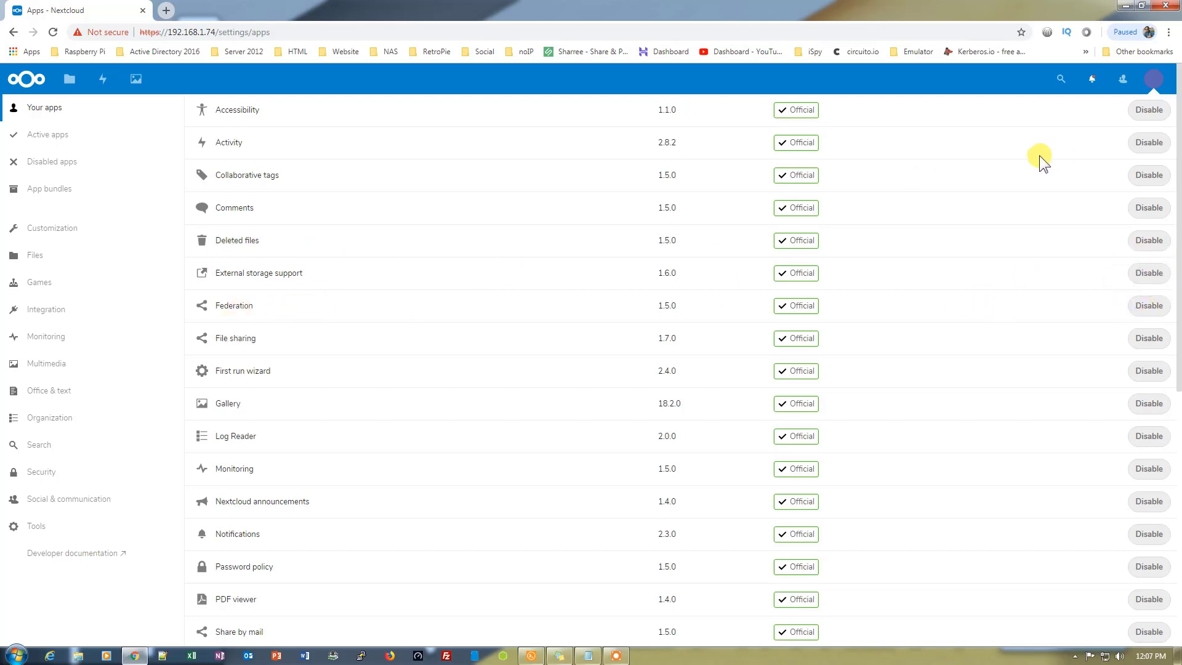
# Go to the admin External storages settings and begin a new mount named 'Next'
pyautogui.click(1154, 80)
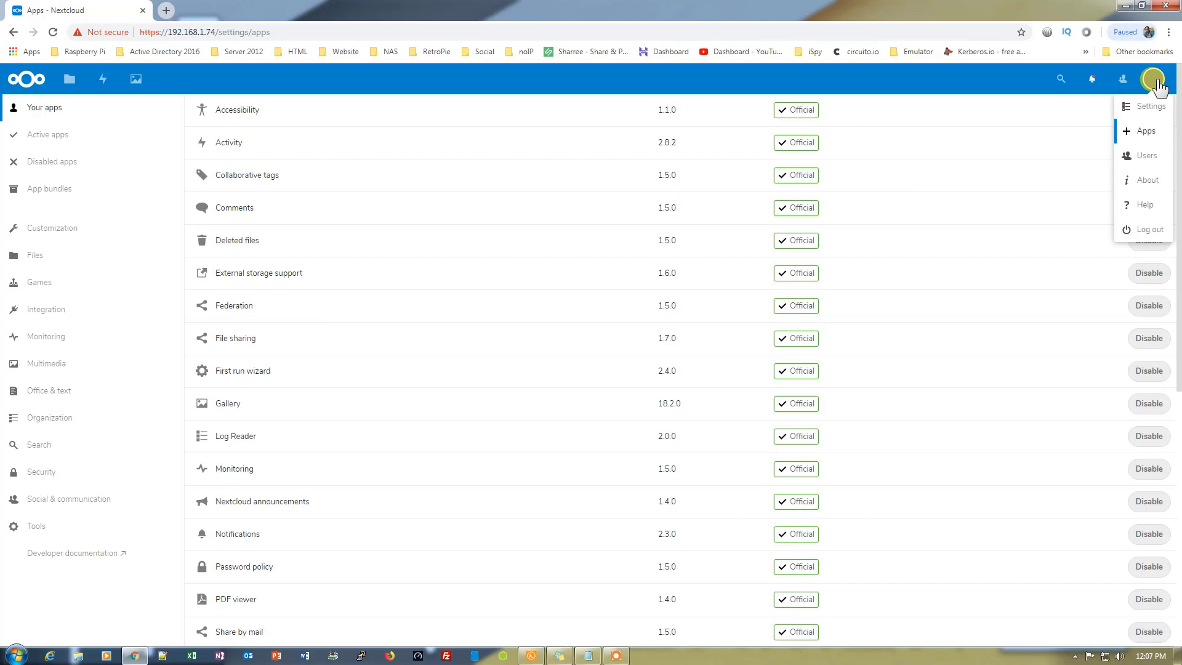
pyautogui.click(1151, 107)
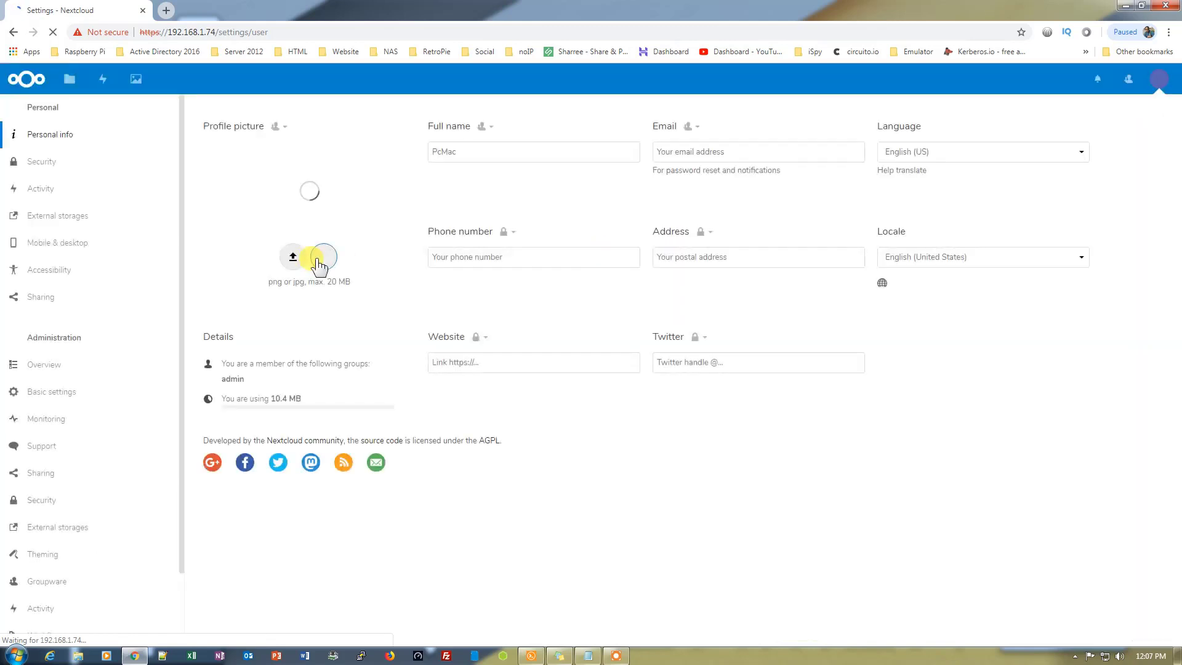
pyautogui.click(79, 533)
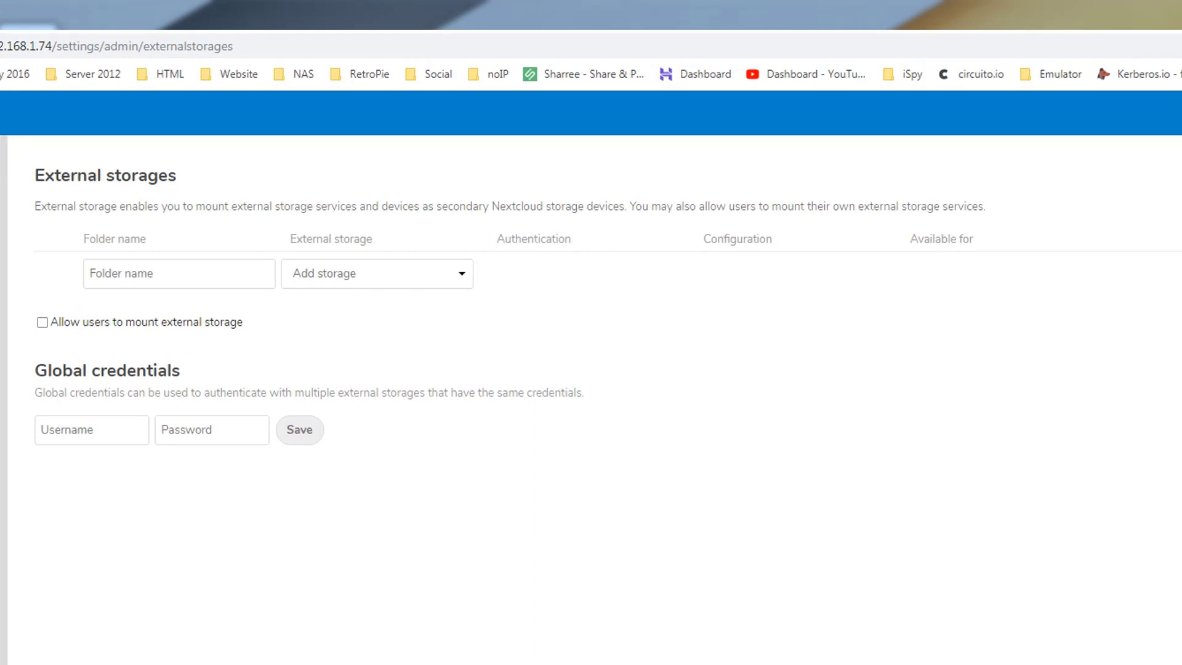
pyautogui.click(165, 275)
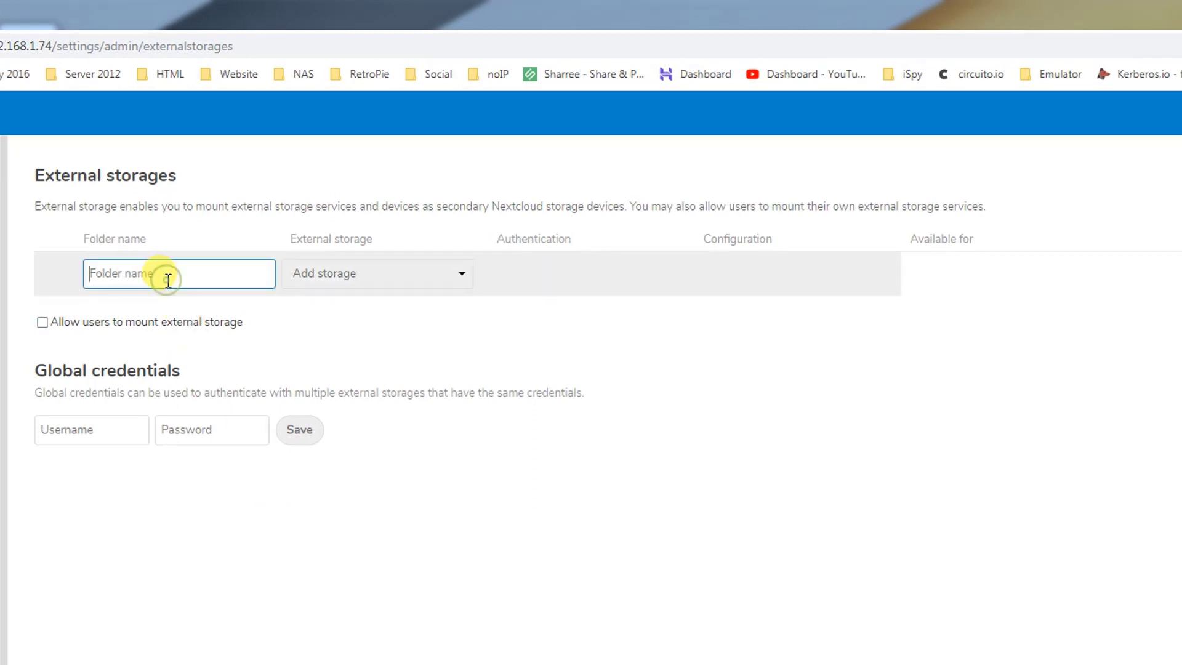
pyautogui.write('Next')
# Make 'Next' an SMB / CIFS mount with host 192.168.1.74, share dietpi, username root and the password
pyautogui.click(370, 275)
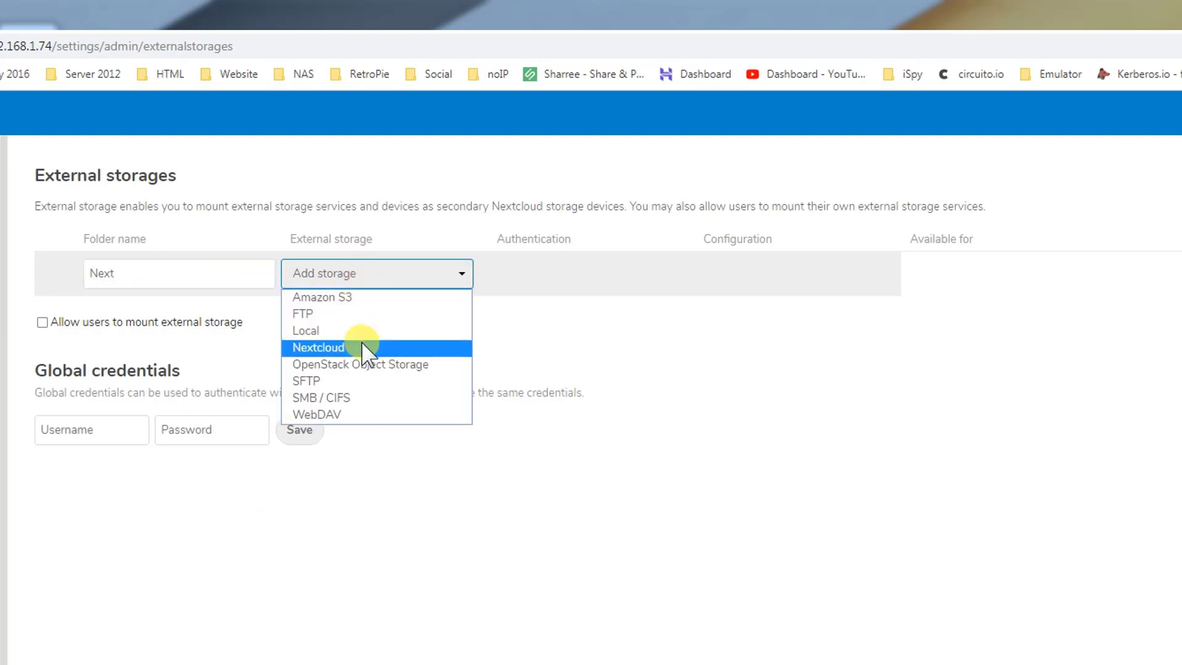
pyautogui.click(337, 400)
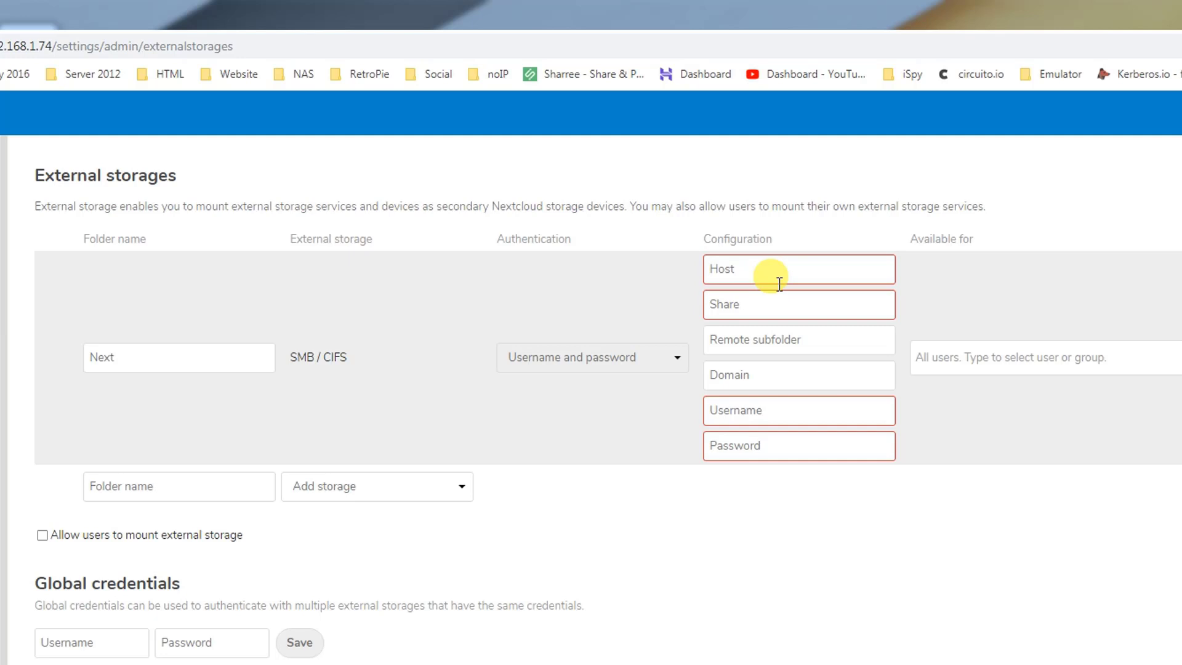
pyautogui.write('192.168.1.74')
pyautogui.click(748, 304)
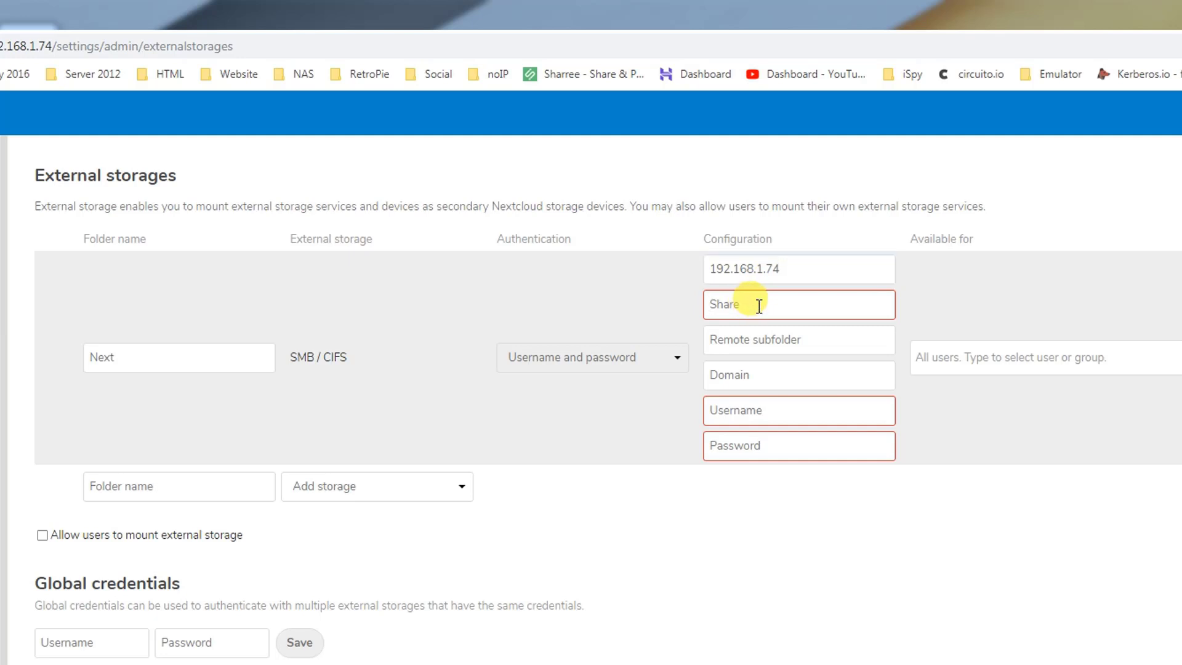
pyautogui.write('dietpi')
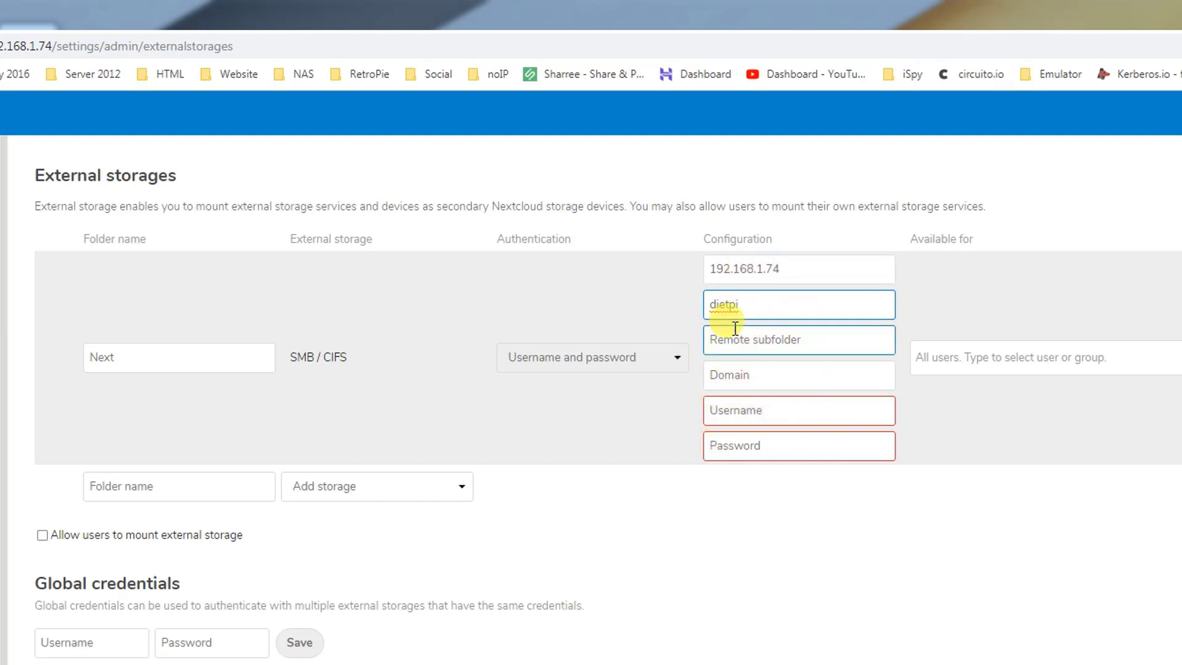
pyautogui.click(769, 411)
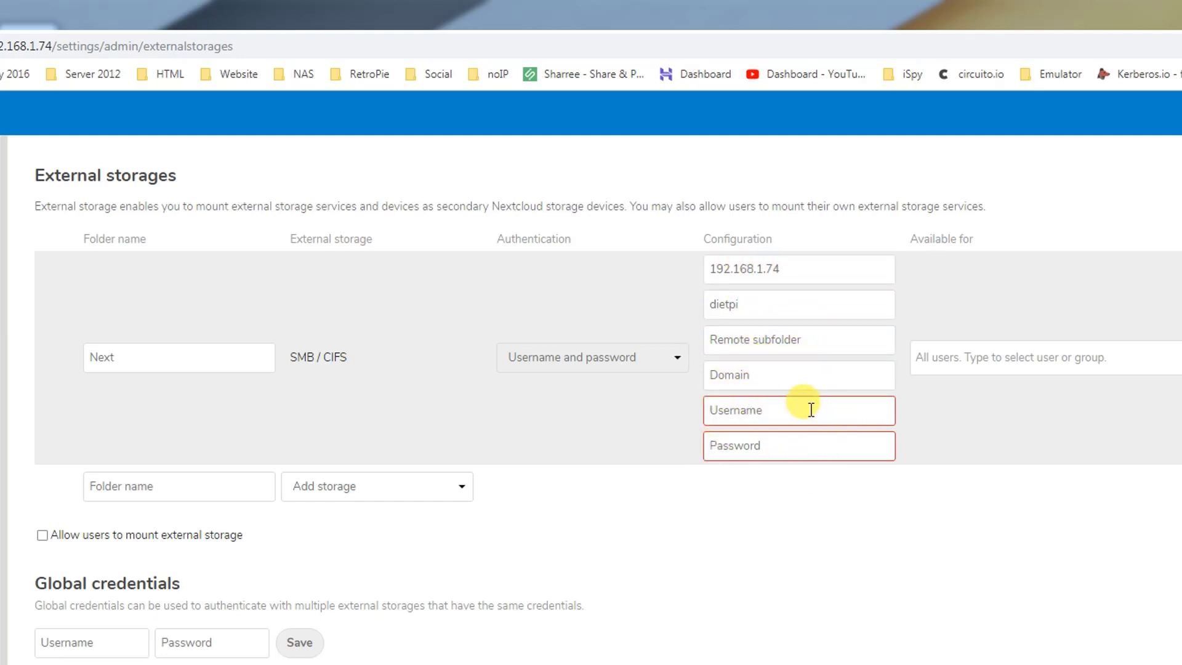
pyautogui.write('d')
pyautogui.press('BackSpace')
pyautogui.press('BackSpace')
pyautogui.write('root')
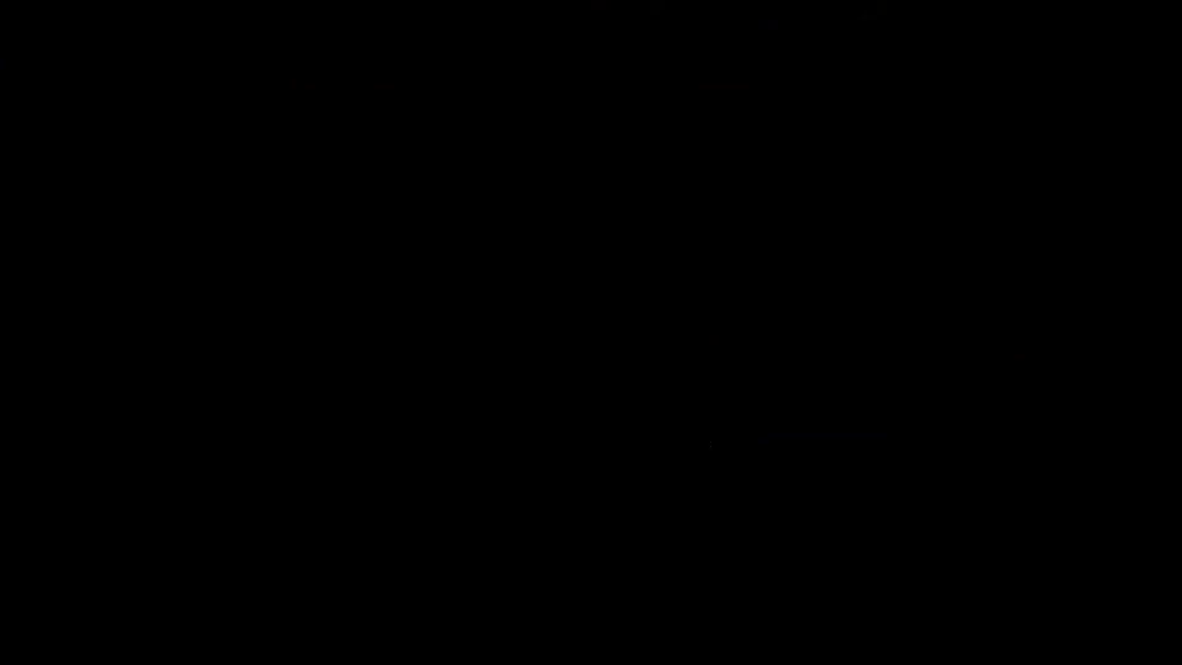
pyautogui.press('Tab')
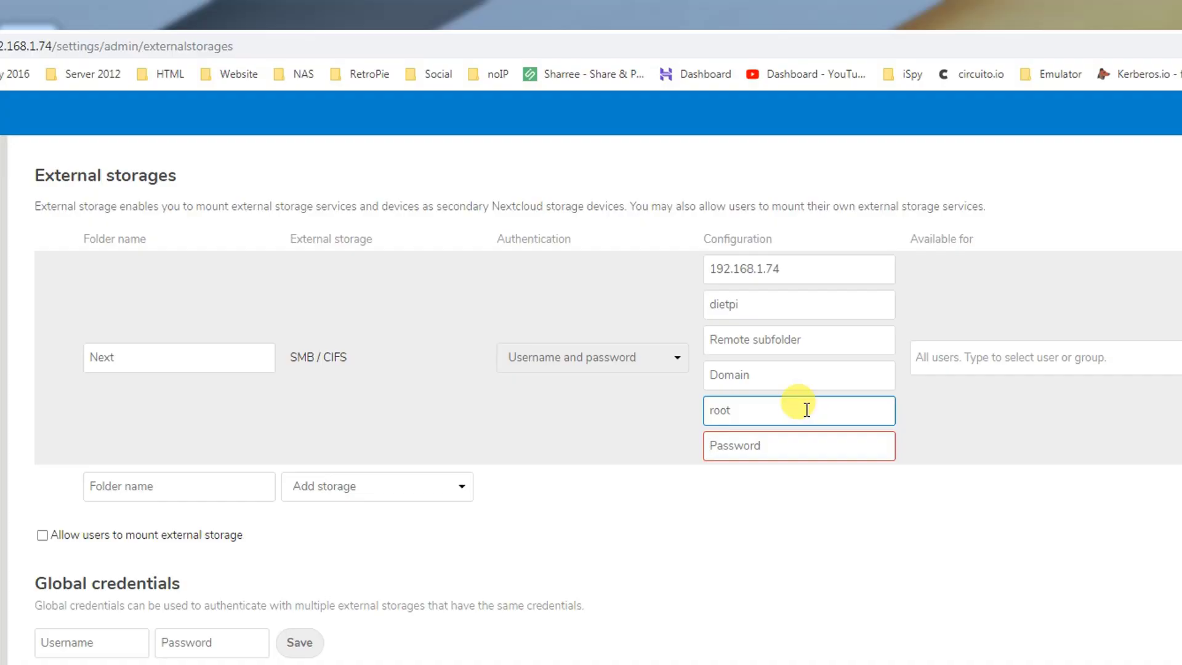
pyautogui.write('•••••••')
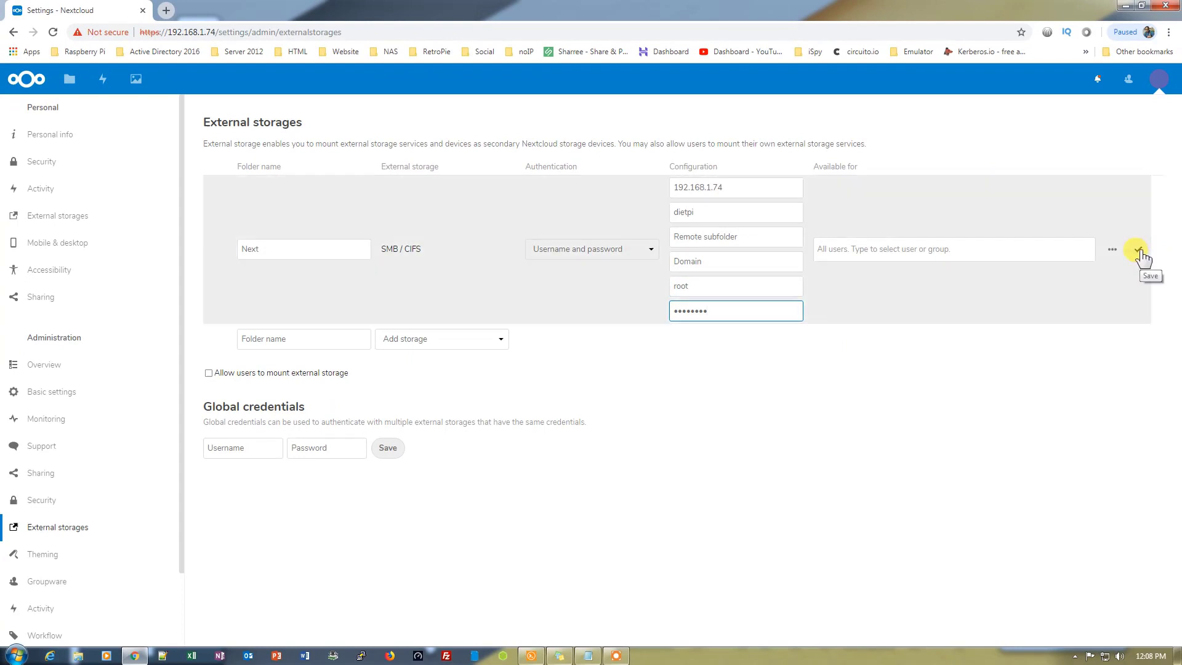
# Save the Next mount, change its username from root to dietpi, and save again until the connection check turns green
pyautogui.click(1139, 250)
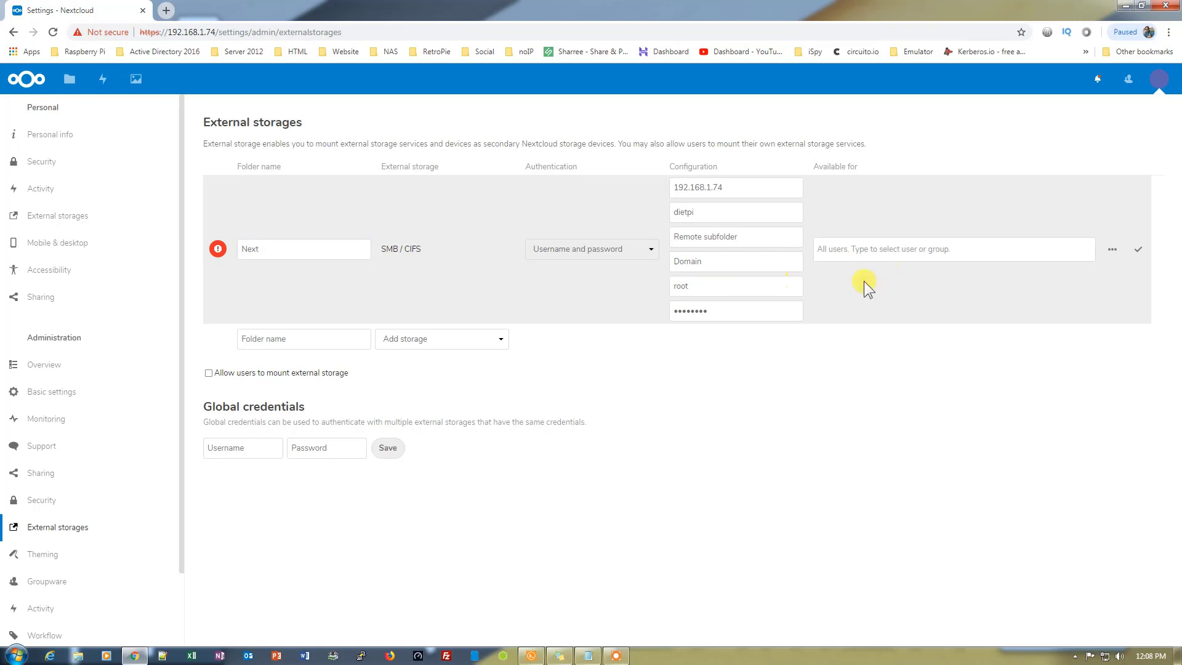
pyautogui.click(1137, 249)
pyautogui.doubleClick(680, 285)
pyautogui.write('dietpi')
pyautogui.click(725, 326)
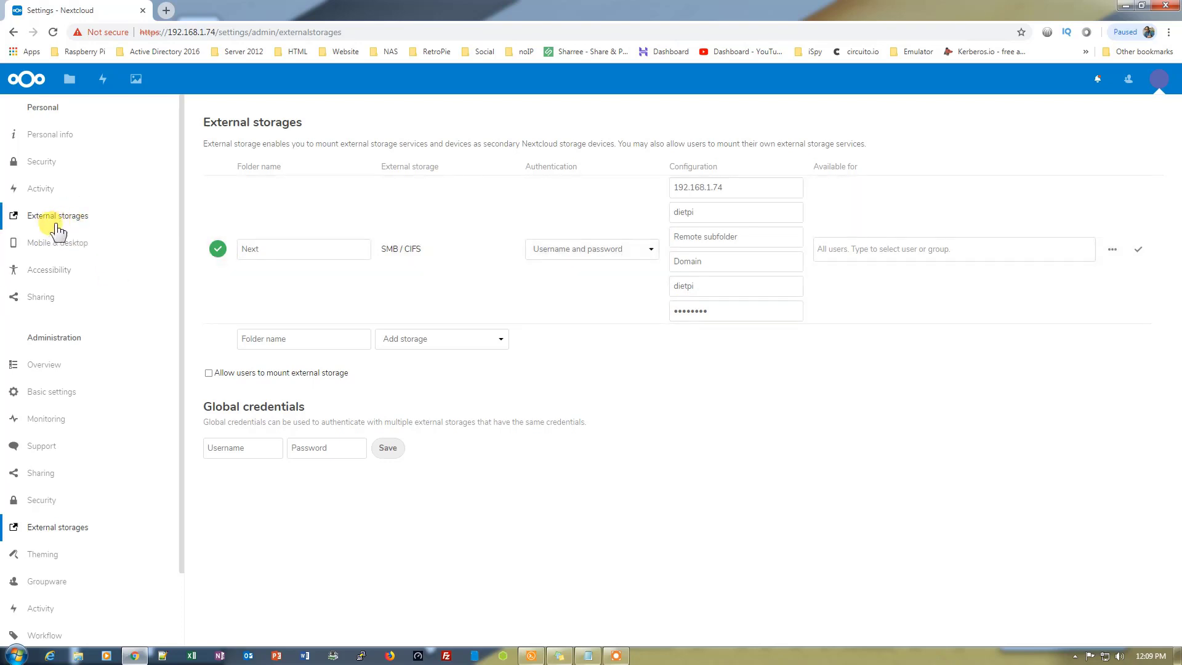
# Recheck the Next mount on the personal External storages page, then return to the files list
pyautogui.click(64, 220)
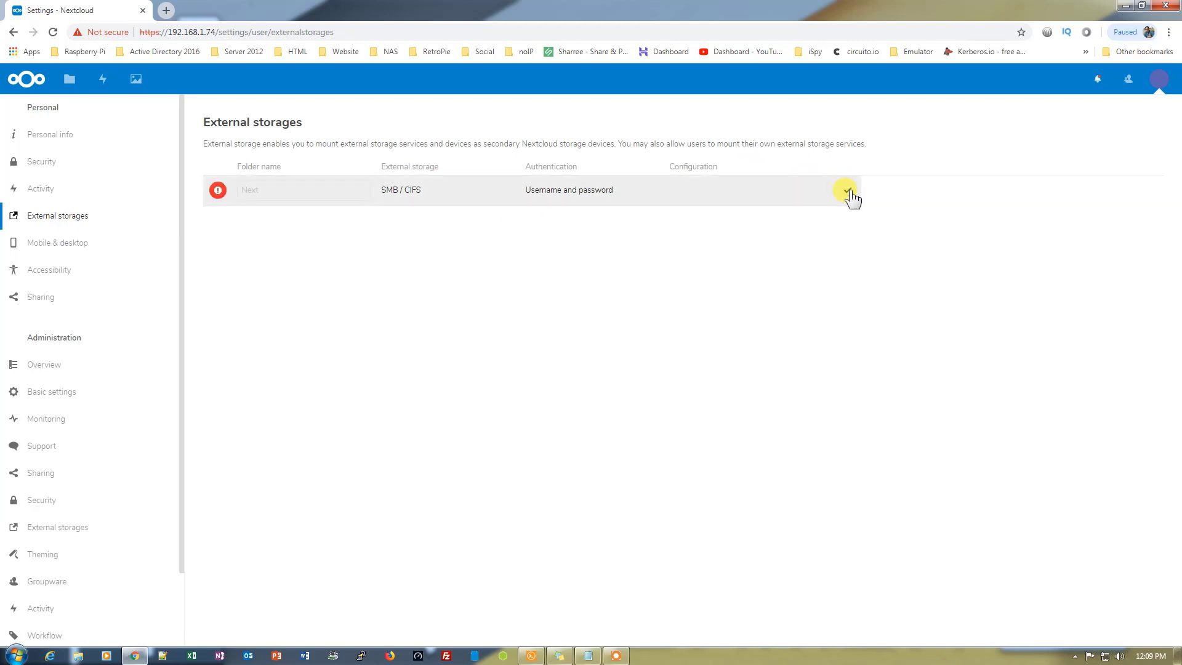
pyautogui.click(218, 193)
pyautogui.click(23, 78)
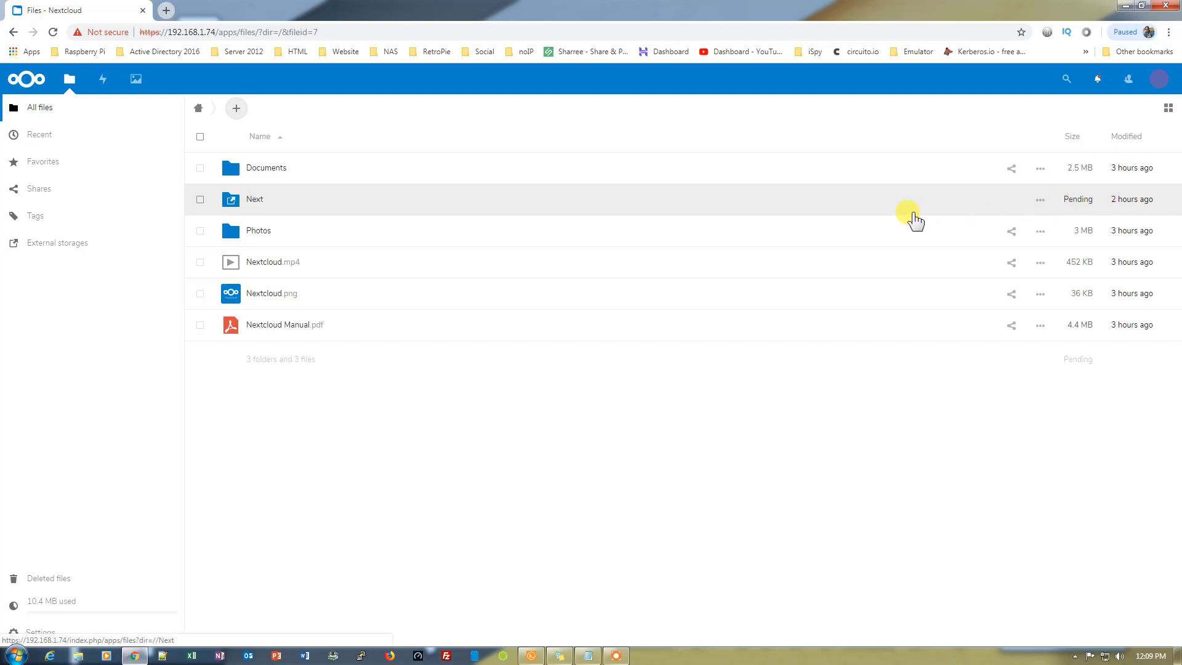
# Open Next > Video, play one of its two videos, then close the player
pyautogui.click(693, 198)
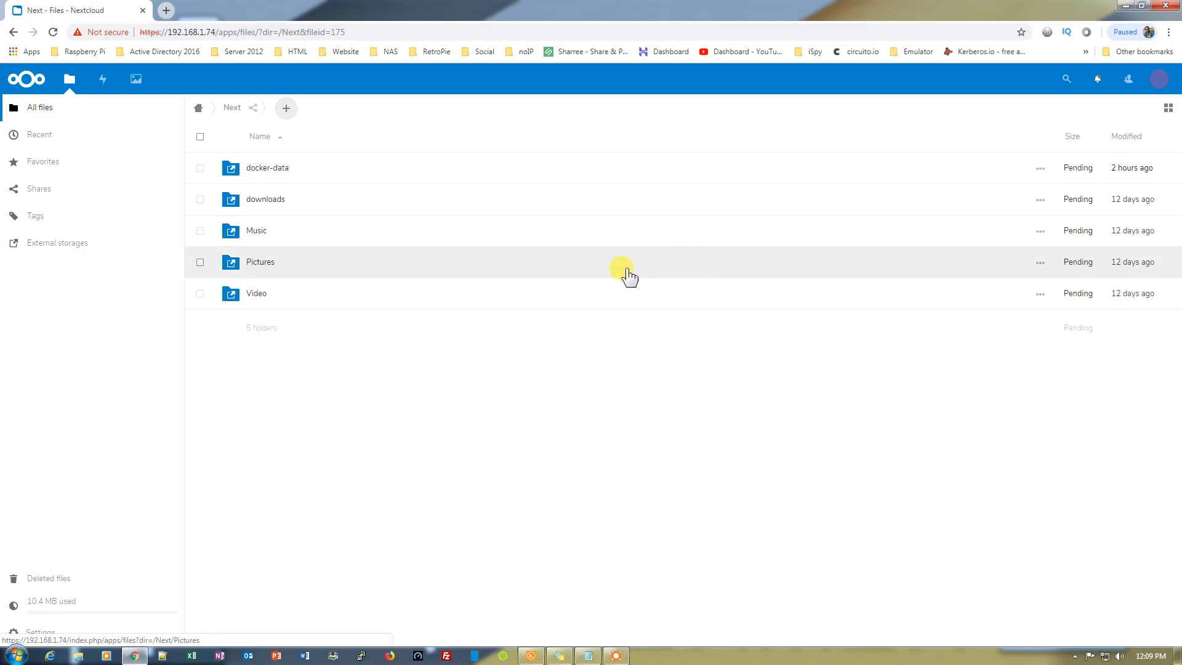
pyautogui.click(350, 294)
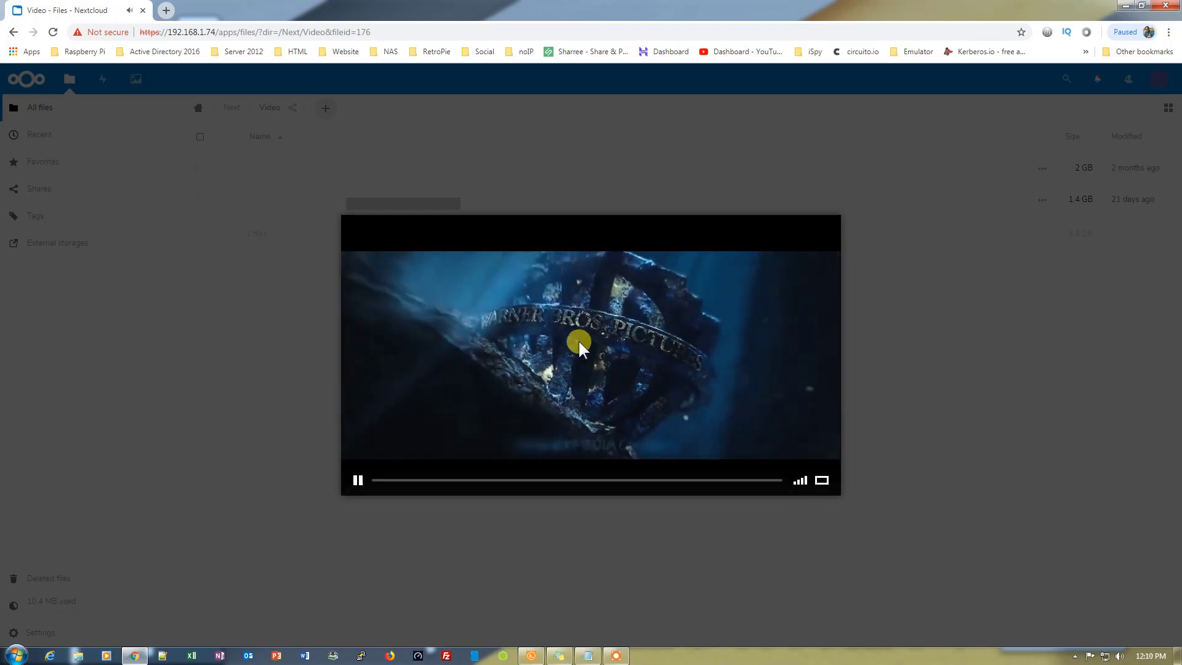
pyautogui.click(835, 220)
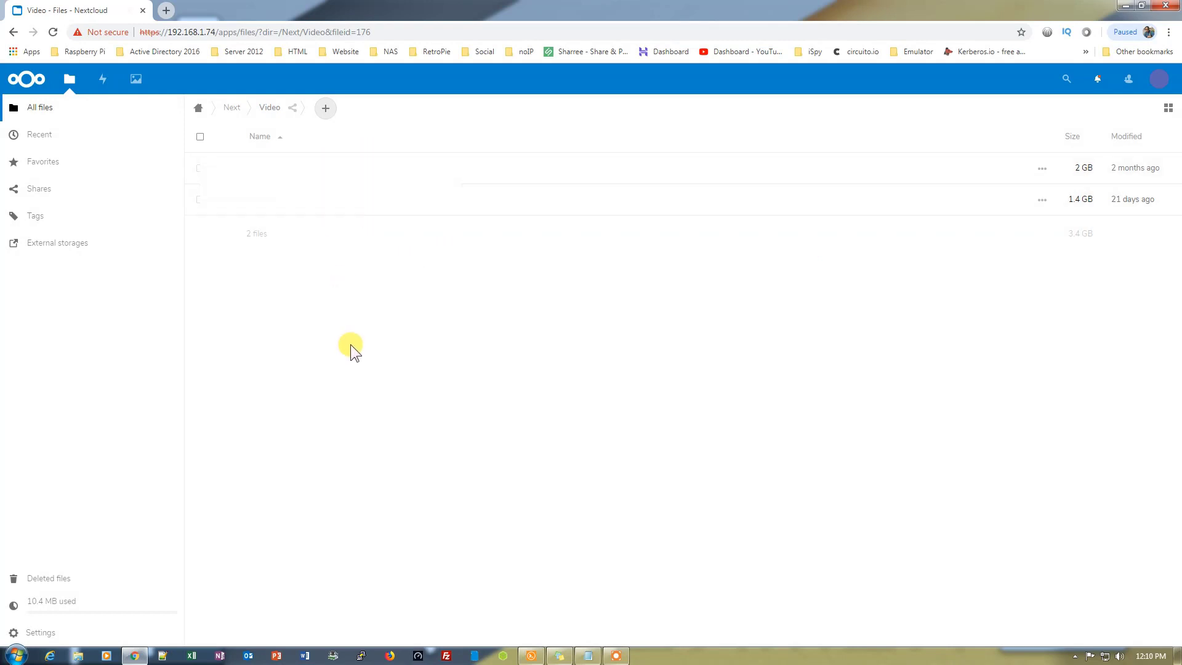
# Open the \\192.168.1.74\dietpi share's Pictures folder in a window snapped to the right half
pyautogui.press('super+r')
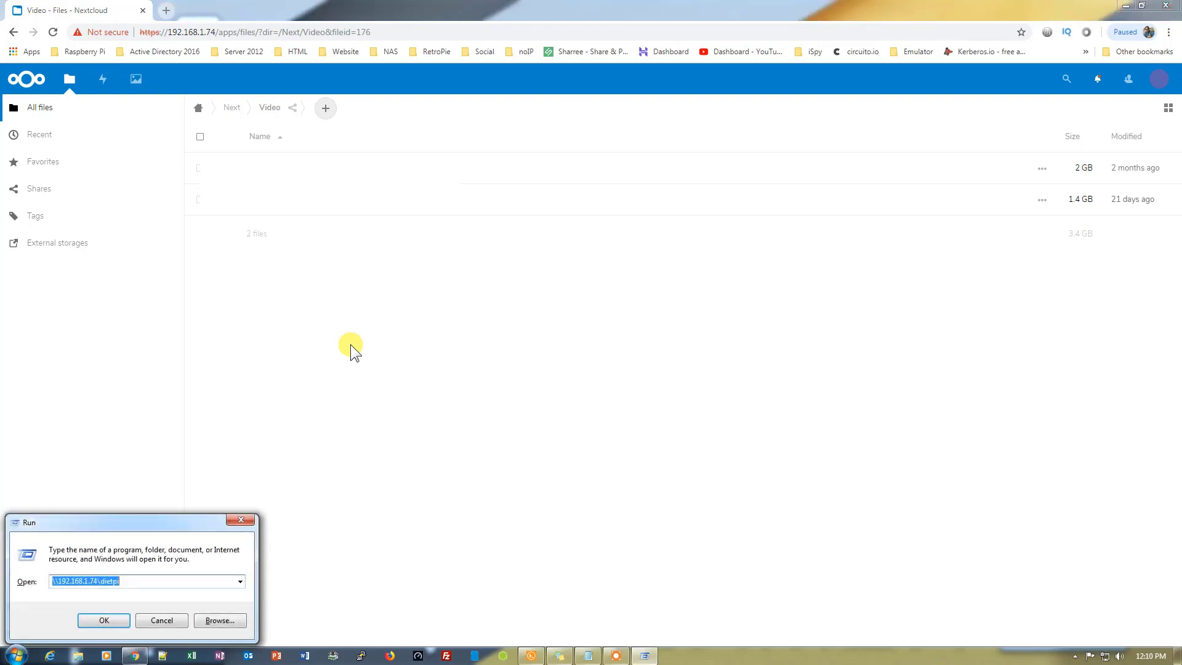
pyautogui.press('Return')
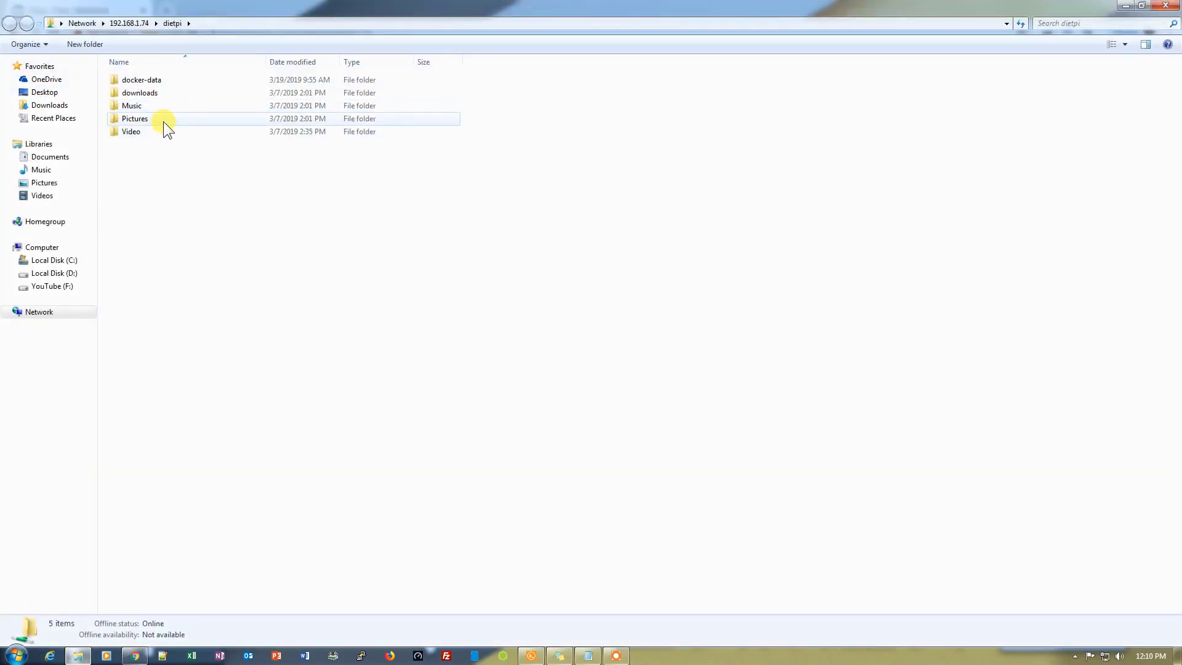
pyautogui.doubleClick(164, 120)
pyautogui.moveTo(754, 8); pyautogui.dragTo(1179, 92)
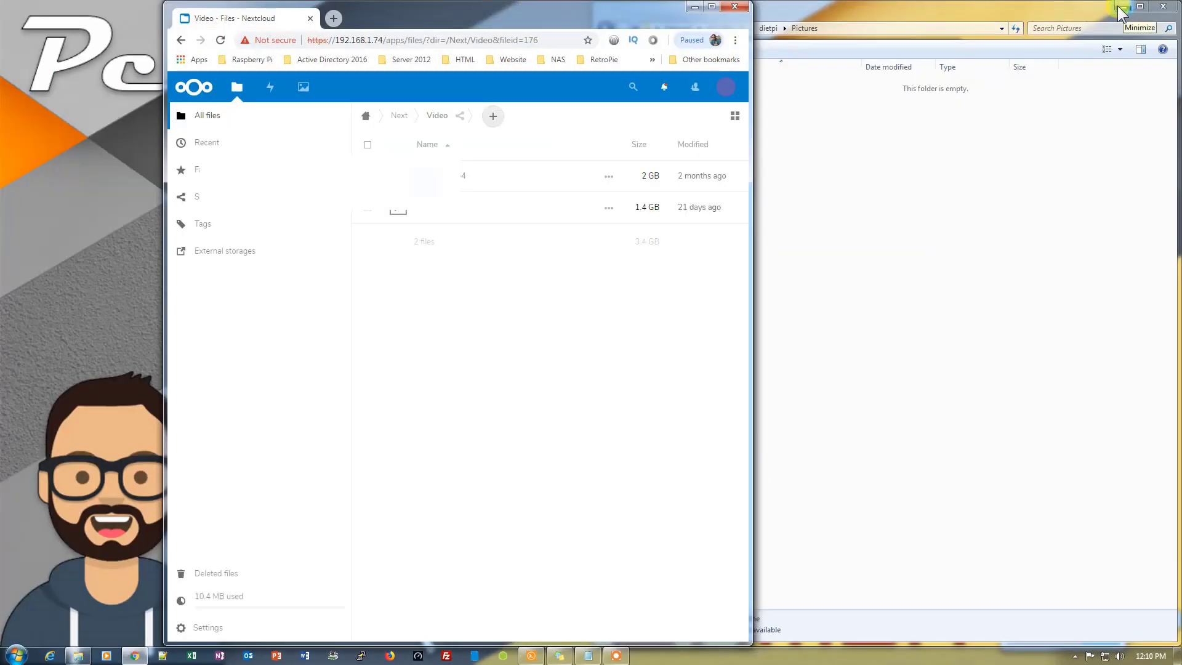
# Browse to D:\Family\SD Card\Pictures\Saved Pictures
pyautogui.click(1139, 7)
pyautogui.click(650, 278)
pyautogui.doubleClick(761, 106)
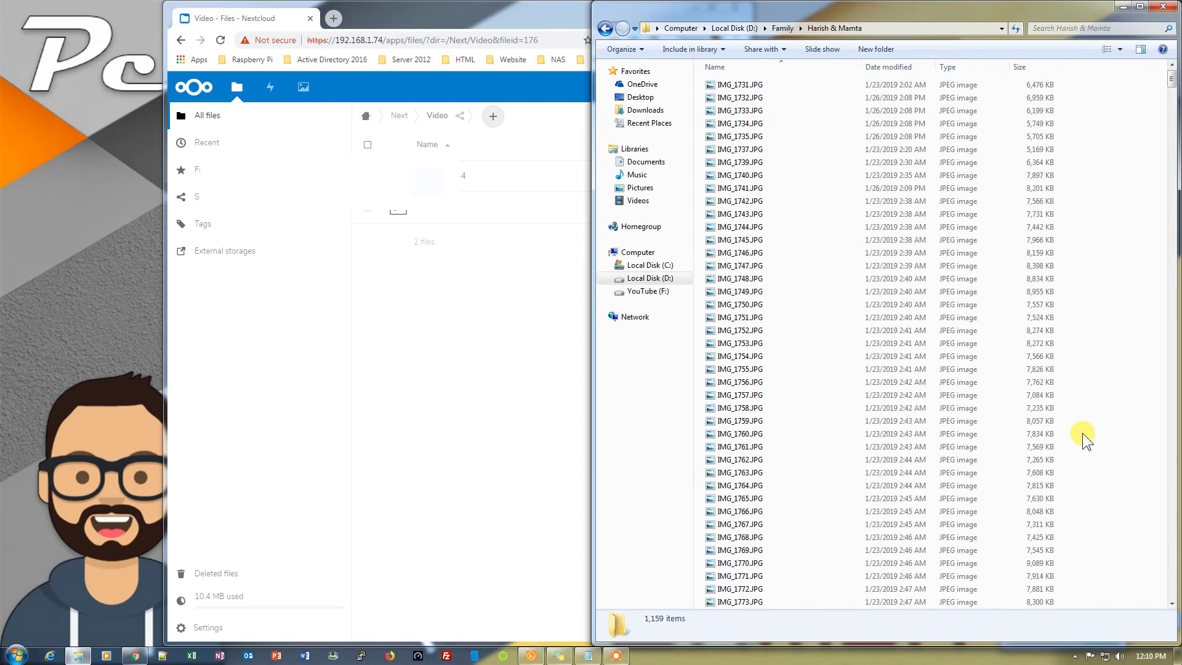
pyautogui.moveTo(1082, 435); pyautogui.dragTo(747, 490)
pyautogui.click(605, 28)
pyautogui.doubleClick(733, 124)
pyautogui.doubleClick(739, 86)
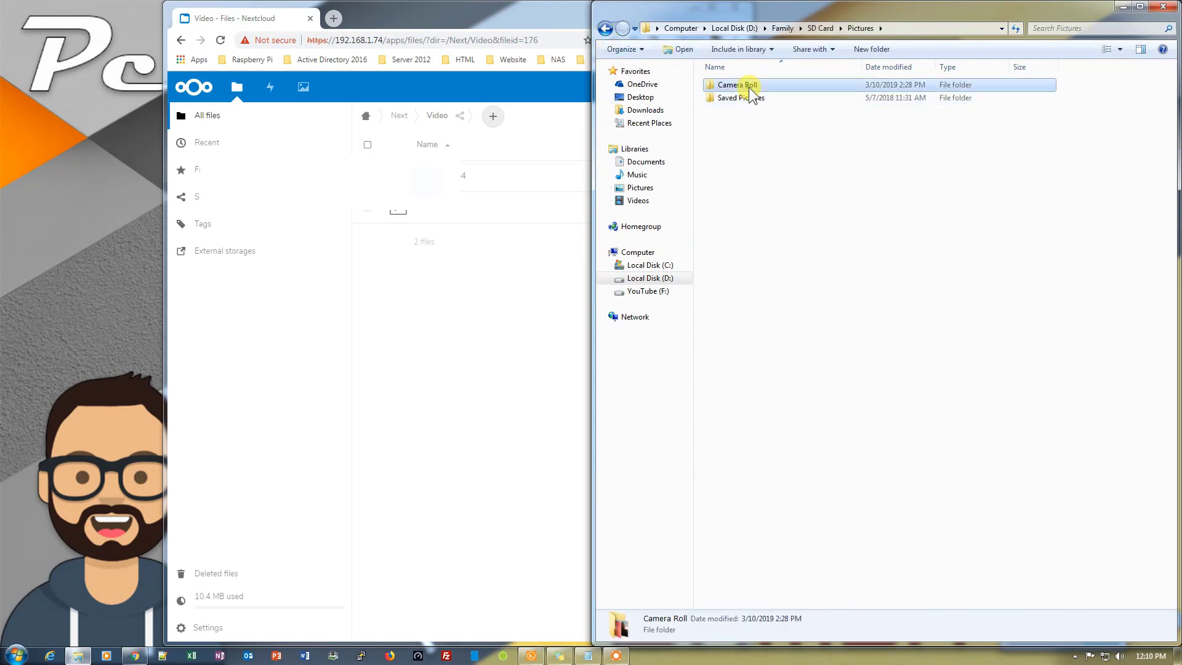
pyautogui.doubleClick(739, 97)
# Select six JPEG images in Saved Pictures and copy them
pyautogui.keyDown('ctrl'); pyautogui.click(802, 108); pyautogui.keyUp('ctrl')
pyautogui.keyDown('ctrl'); pyautogui.click(937, 102); pyautogui.keyUp('ctrl')
pyautogui.keyDown('ctrl'); pyautogui.click(1005, 102); pyautogui.keyUp('ctrl')
pyautogui.keyDown('ctrl'); pyautogui.click(1073, 102); pyautogui.keyUp('ctrl')
pyautogui.keyDown('ctrl'); pyautogui.click(1120, 132); pyautogui.keyUp('ctrl')
pyautogui.keyDown('ctrl'); pyautogui.click(802, 195); pyautogui.keyUp('ctrl')
pyautogui.keyDown('ctrl'); pyautogui.click(735, 196); pyautogui.keyUp('ctrl')
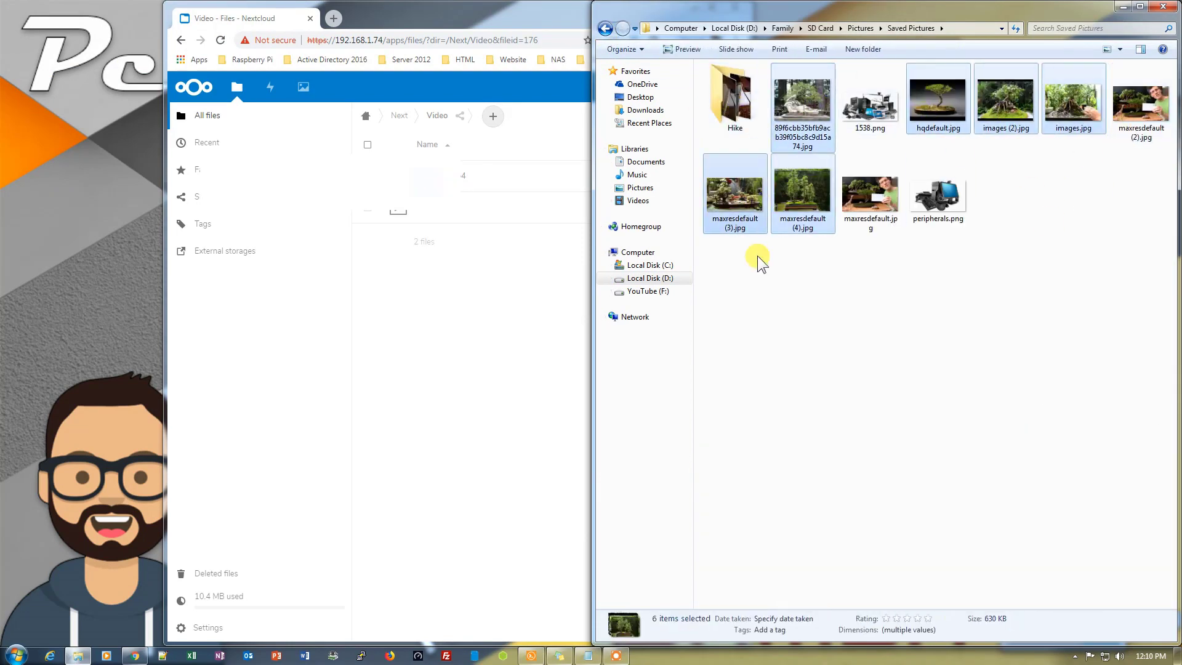
pyautogui.hotkey('ctrl', 'c')
# Paste the copied images into the share's Pictures folder and close Explorer
pyautogui.click(605, 28)
pyautogui.click(605, 29)
pyautogui.hotkey('ctrl', 'v')
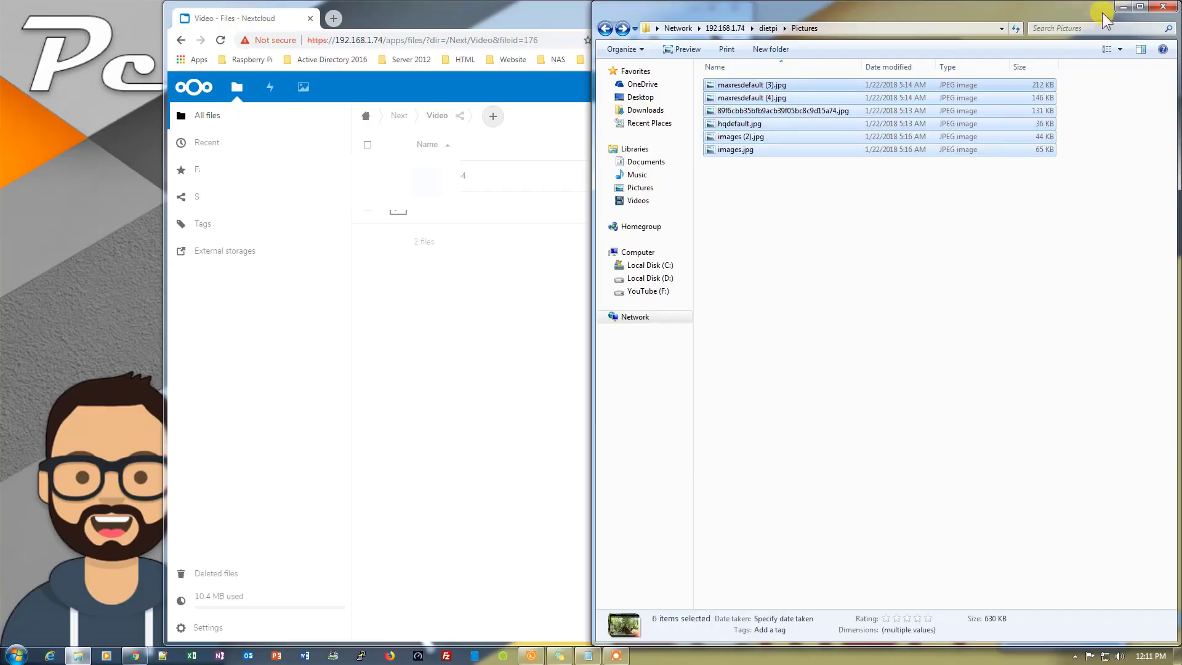
pyautogui.click(1161, 8)
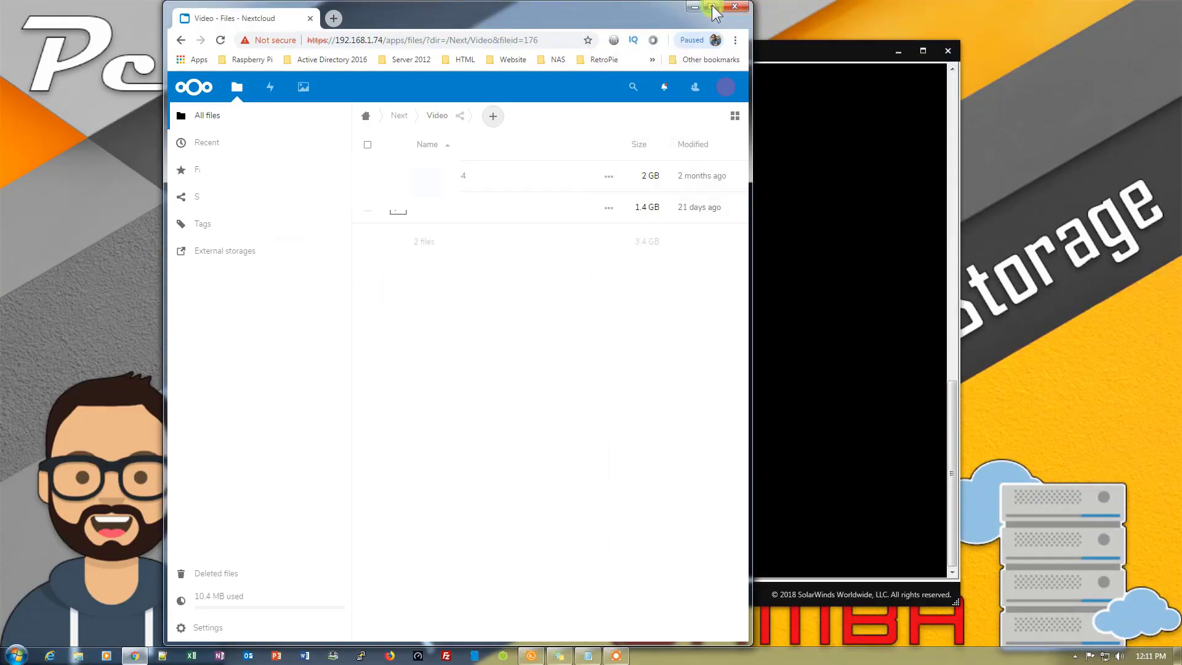
# Open Next/Pictures via External storages in the maximized browser and preview one of the six images
pyautogui.click(714, 7)
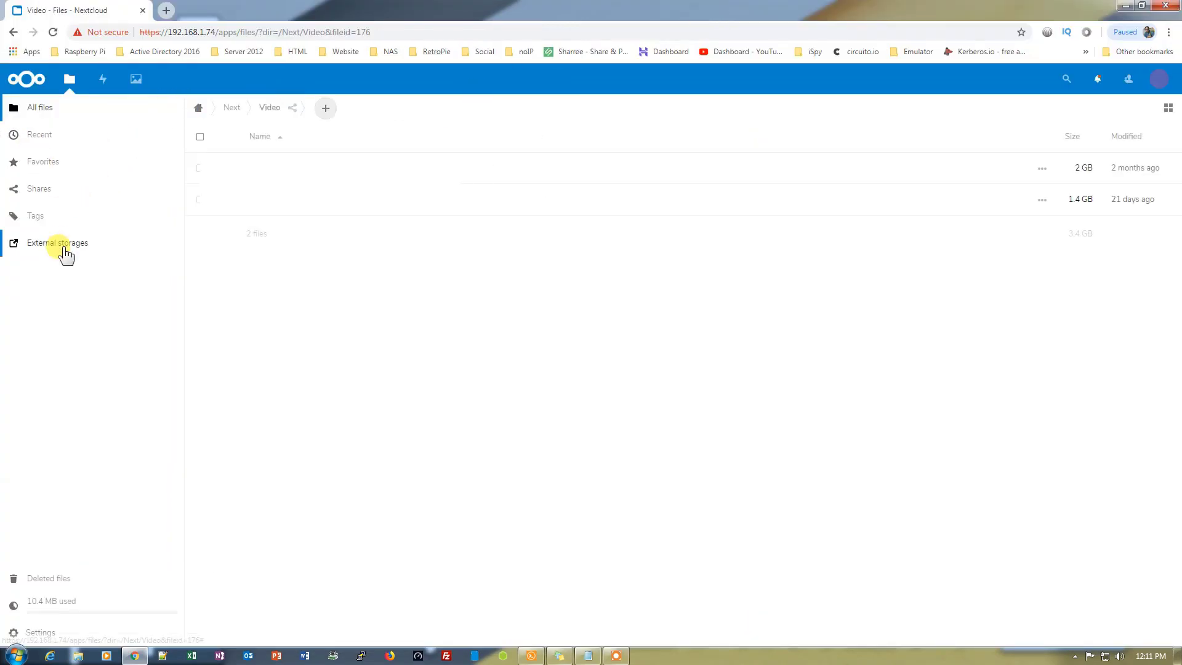
pyautogui.click(62, 245)
pyautogui.click(265, 232)
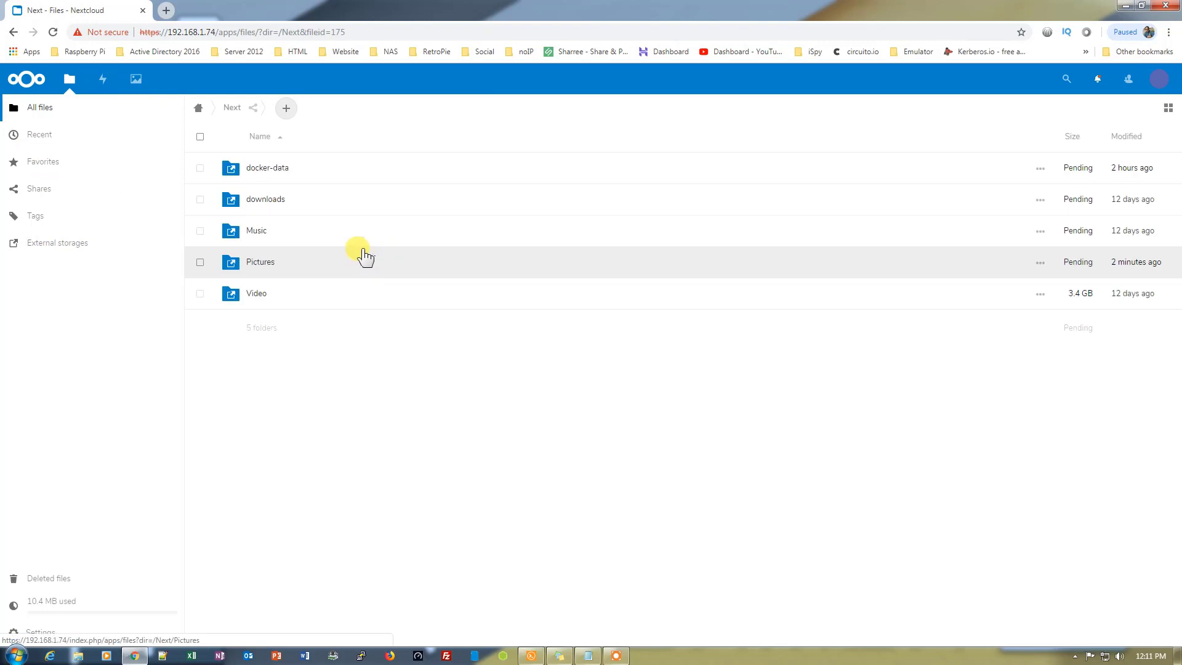
pyautogui.click(361, 255)
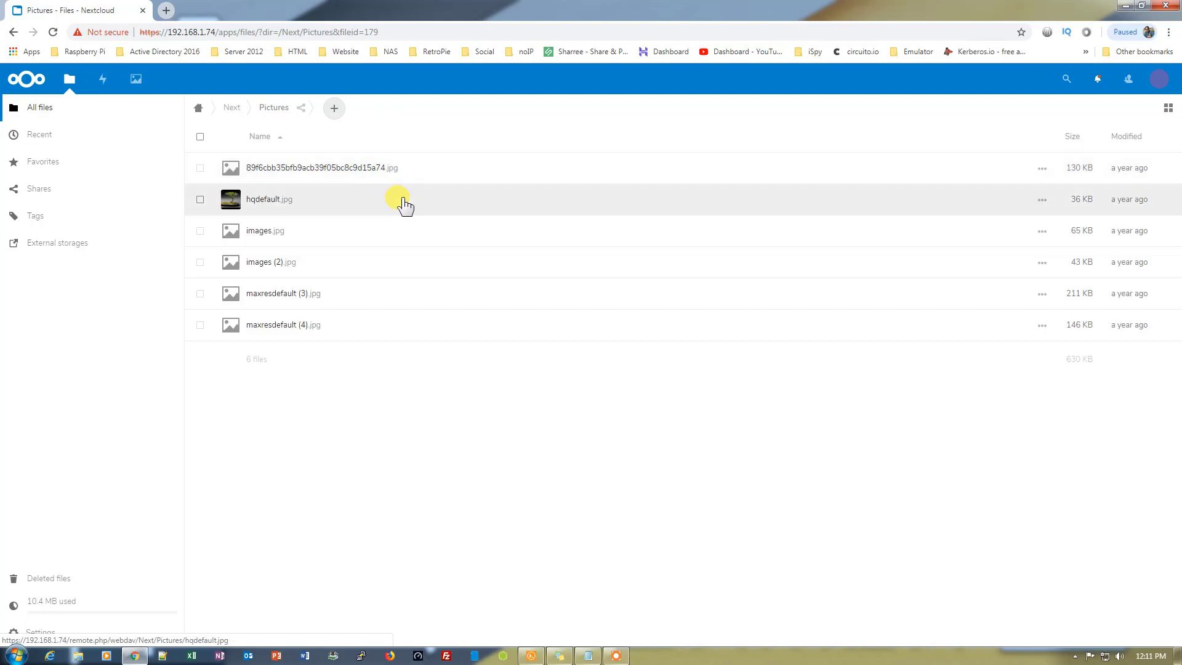
pyautogui.click(349, 169)
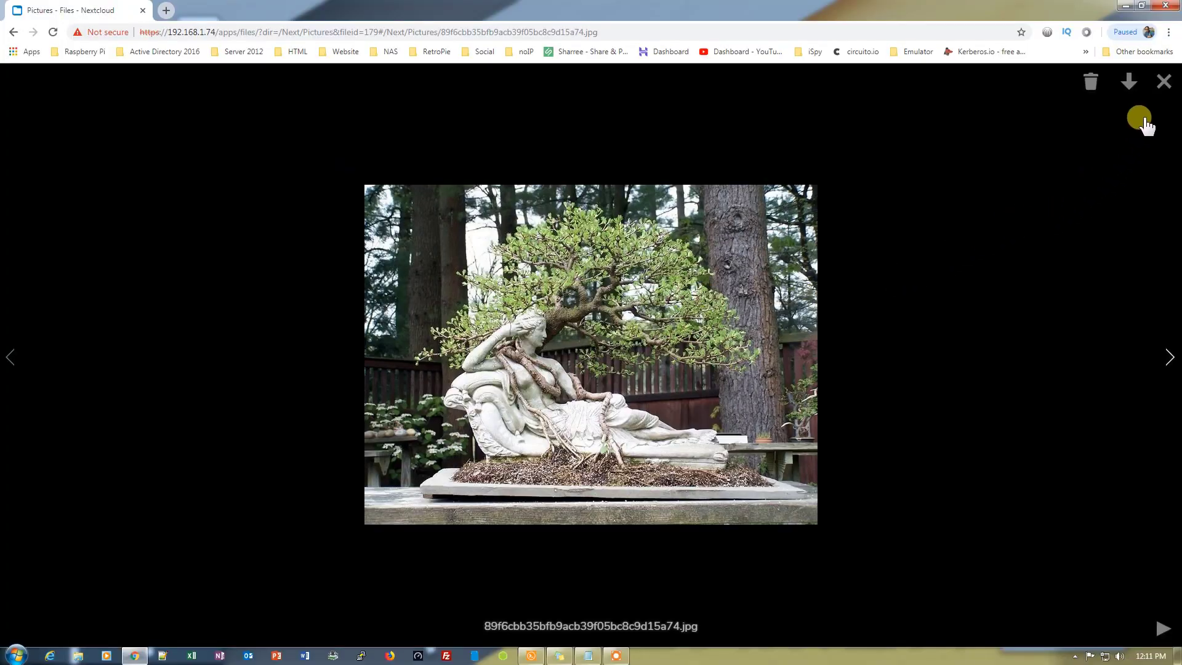
pyautogui.click(1161, 84)
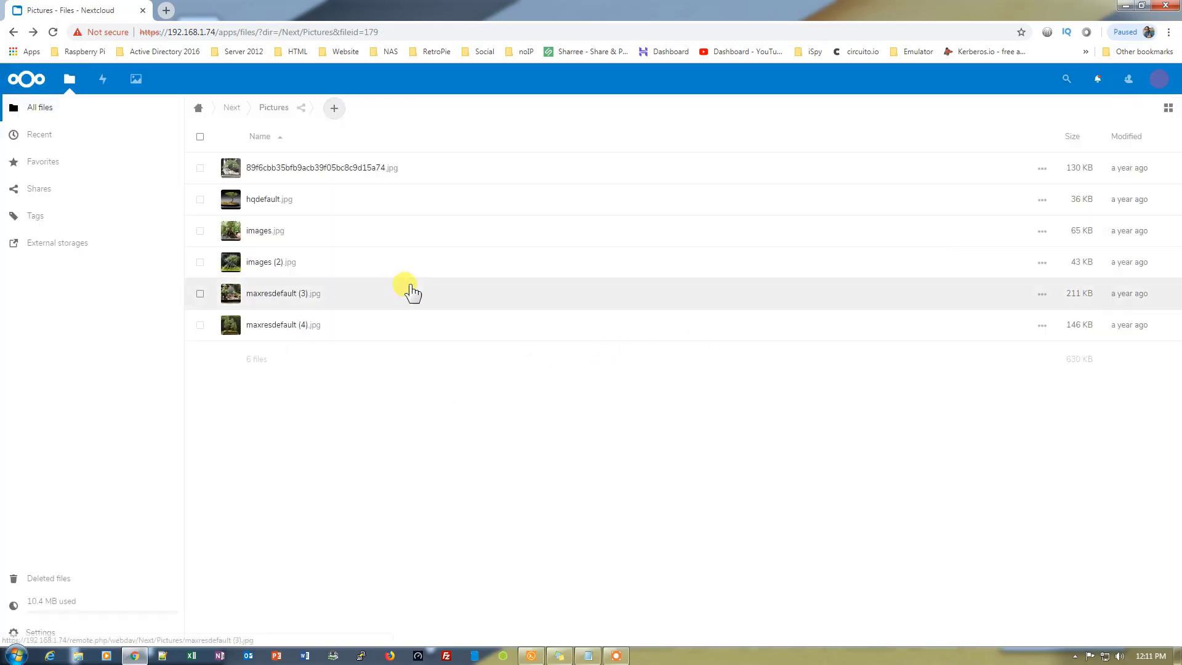